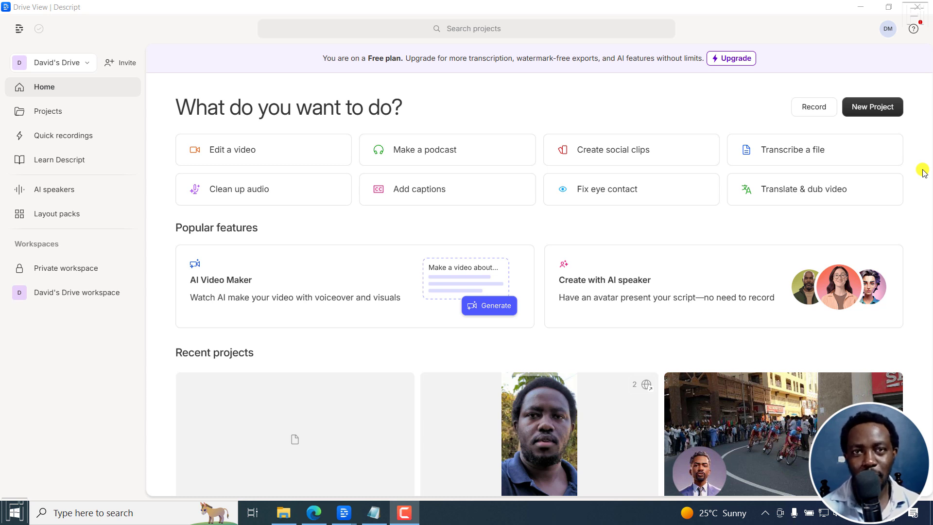
# Step: Bring the Phone Conversation Using AI Avatars project window to the front
pyautogui.click(343, 513)
pyautogui.click(281, 462)
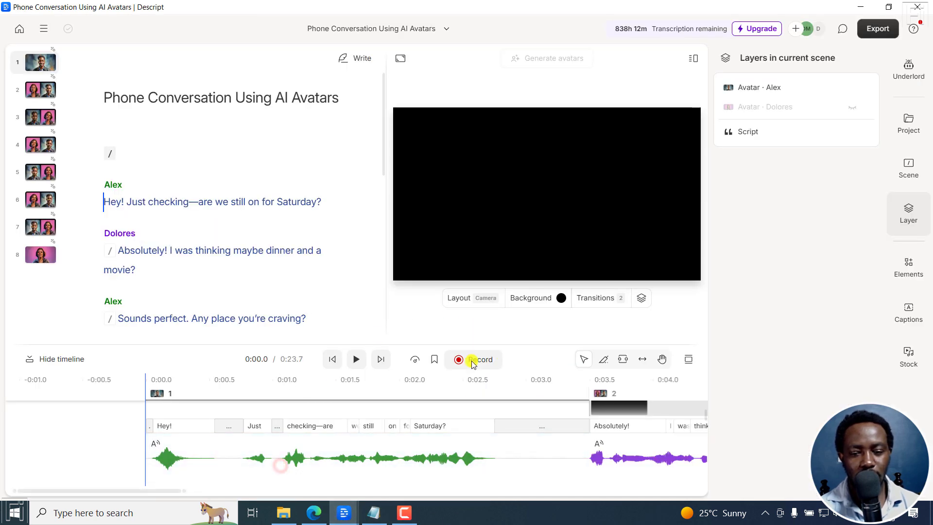
# Step: Play the finished avatar conversation through to its final line
pyautogui.click(358, 359)
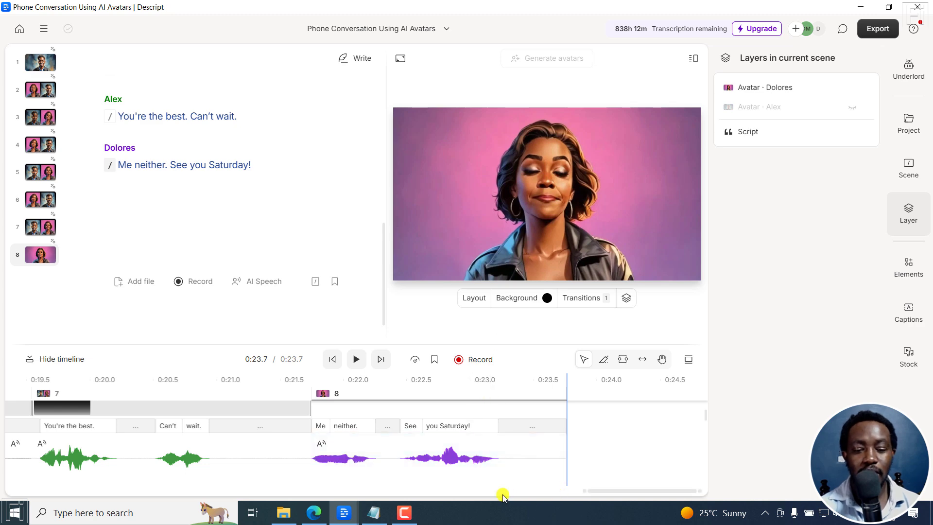
# Step: Review the ChatGPT dialogue, then add a blank line below it in Notepad
pyautogui.click(318, 515)
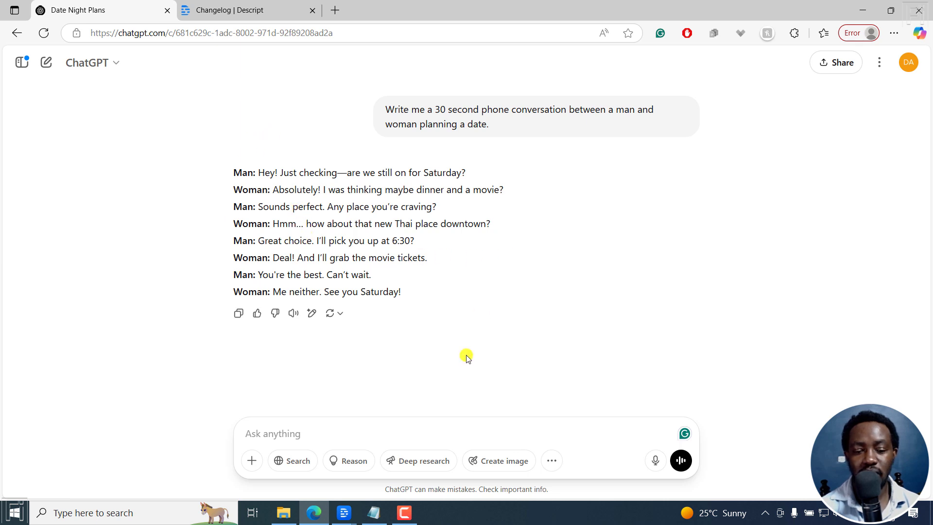
pyautogui.click(374, 514)
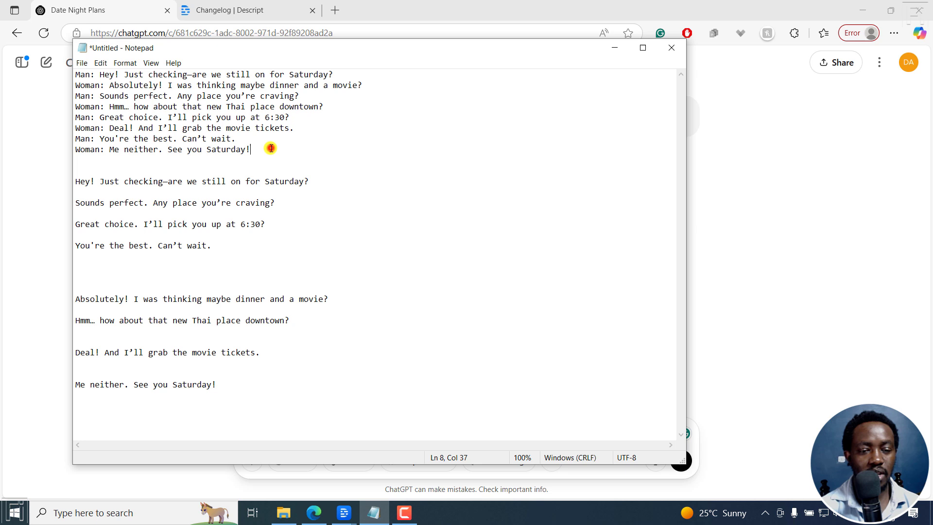
pyautogui.press('Return')
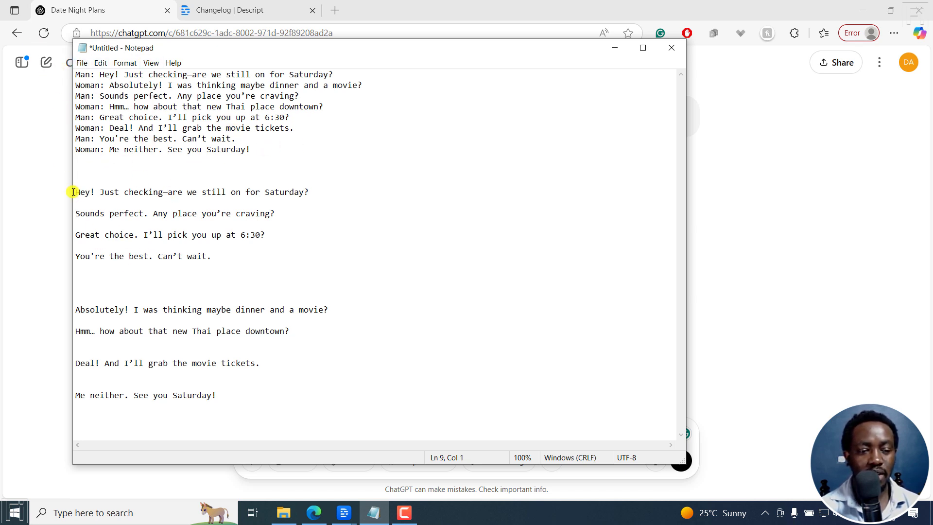
# Step: Select and copy the man's four lines from Notepad
pyautogui.hotkey('shift', 'Down')
pyautogui.hotkey('shift', 'Down')
pyautogui.hotkey('shift', 'Down')
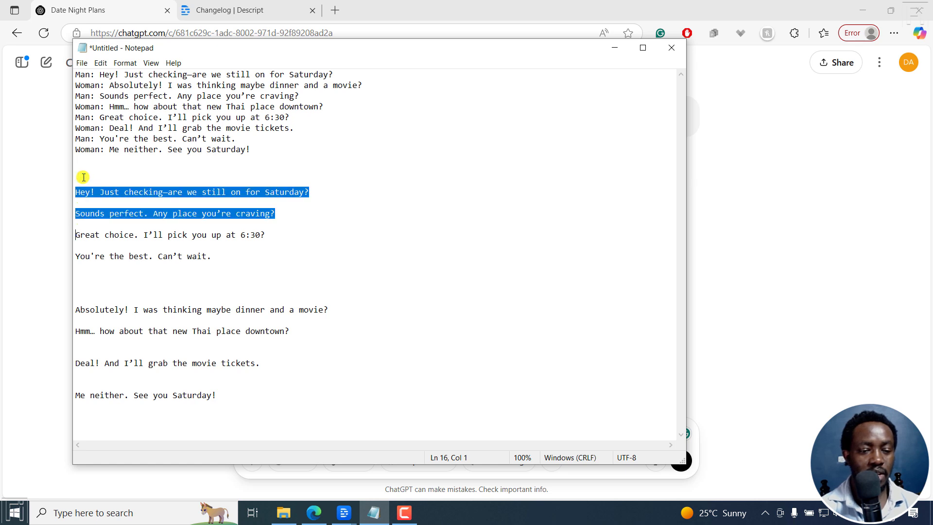
pyautogui.hotkey('shift', 'Down')
pyautogui.hotkey('shift', 'Down')
pyautogui.hotkey('shift', 'Down')
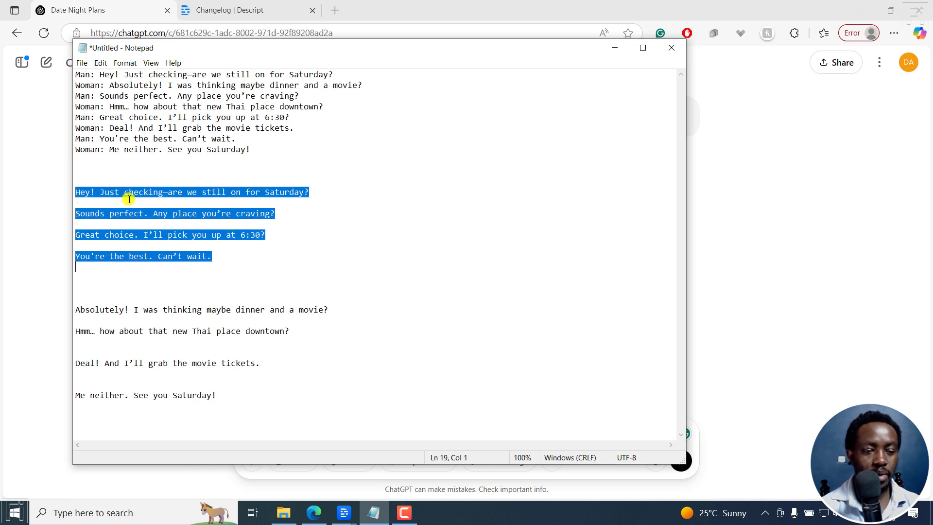
pyautogui.rightClick(128, 198)
pyautogui.click(167, 235)
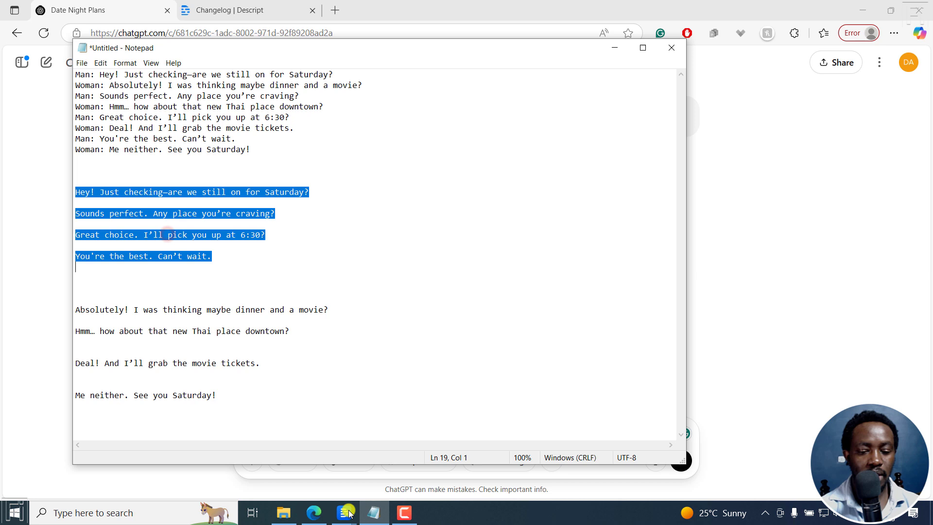
# Step: Create a new Descript video project and paste the man's four lines as its script
pyautogui.moveTo(344, 513)
pyautogui.click(391, 458)
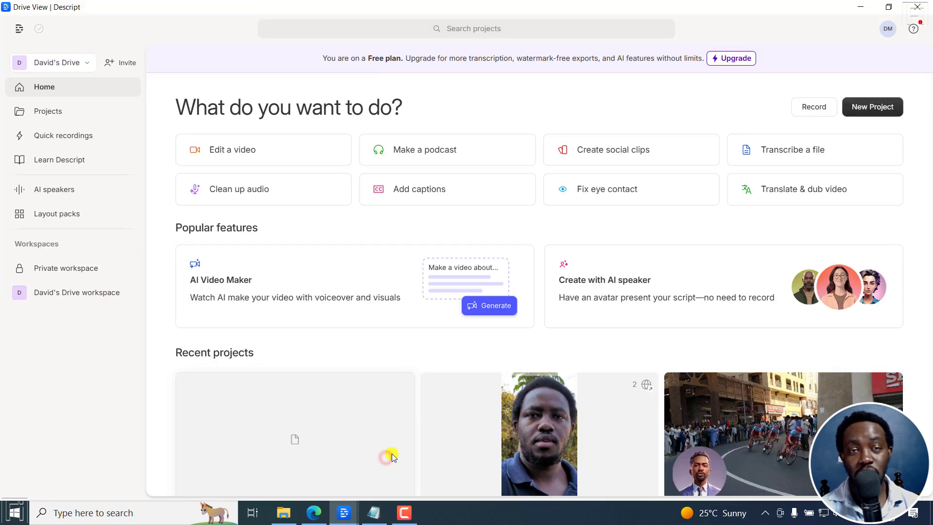
pyautogui.click(874, 107)
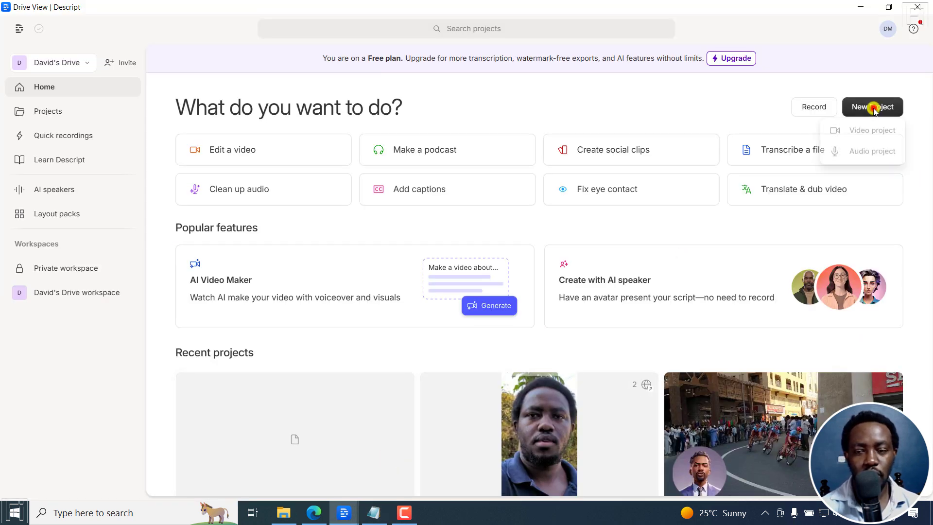
pyautogui.click(871, 128)
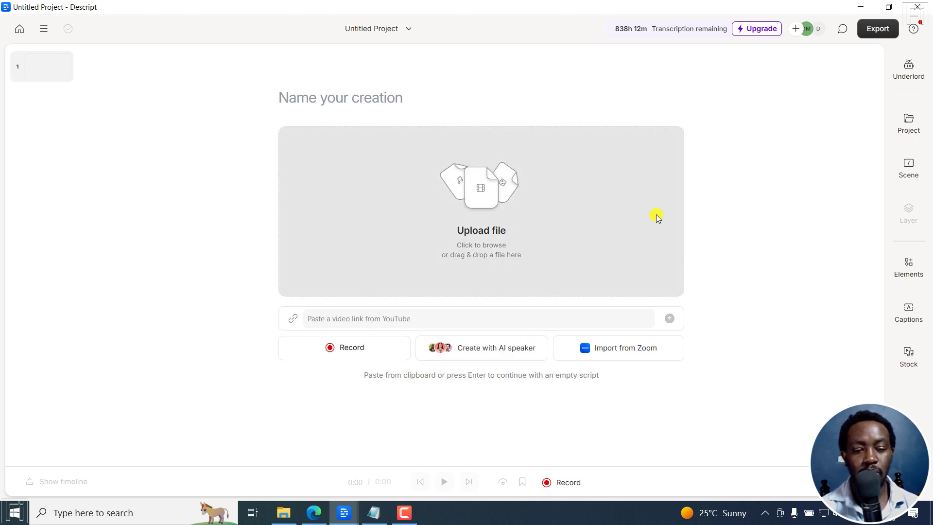
pyautogui.hotkey('ctrl', 'v')
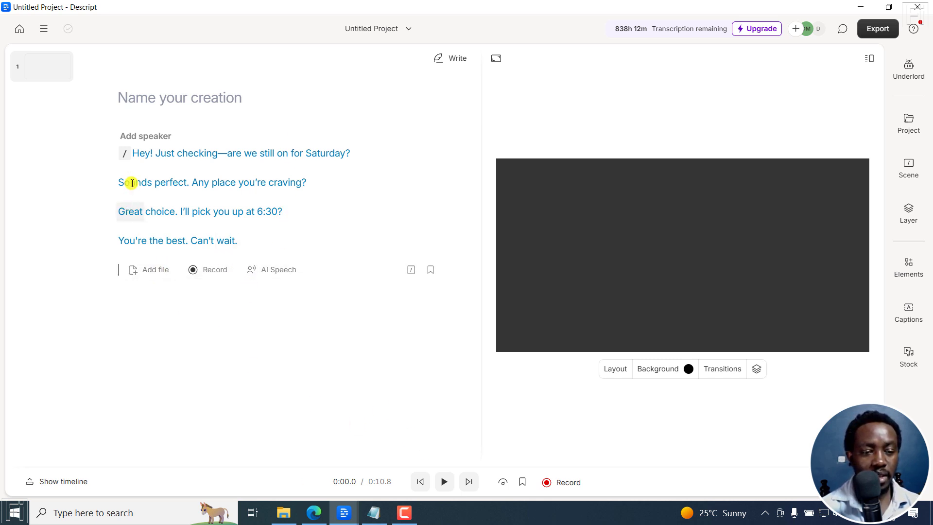
# Step: Assign the stock AI speaker Bradley to the man's four lines
pyautogui.click(137, 137)
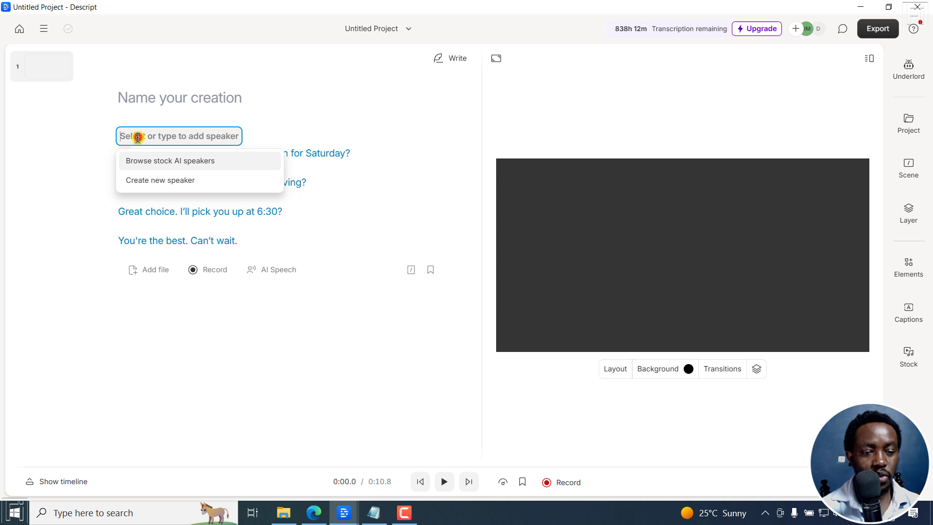
pyautogui.click(178, 163)
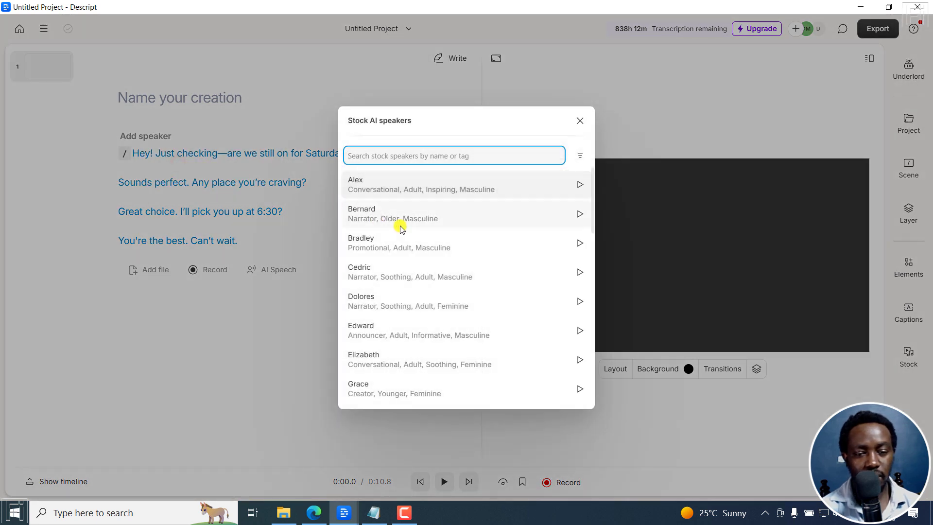
pyautogui.click(504, 243)
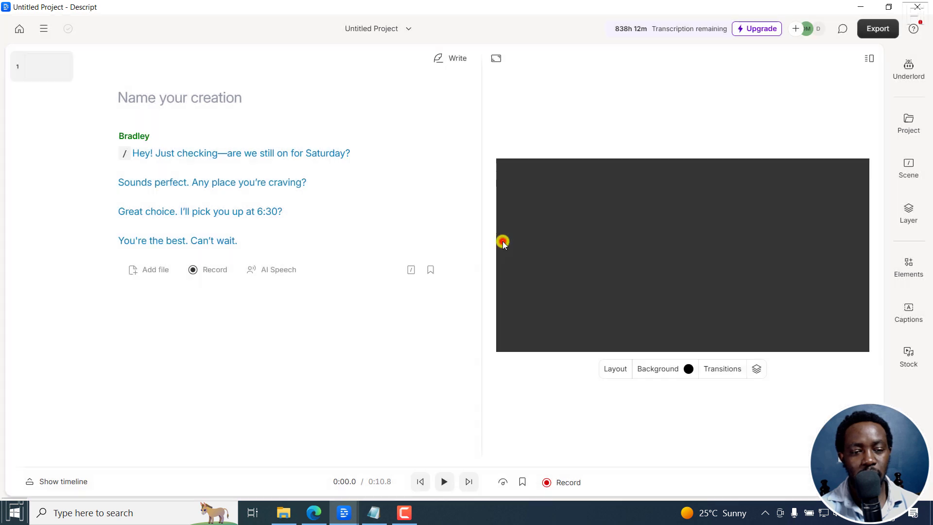
pyautogui.click(269, 244)
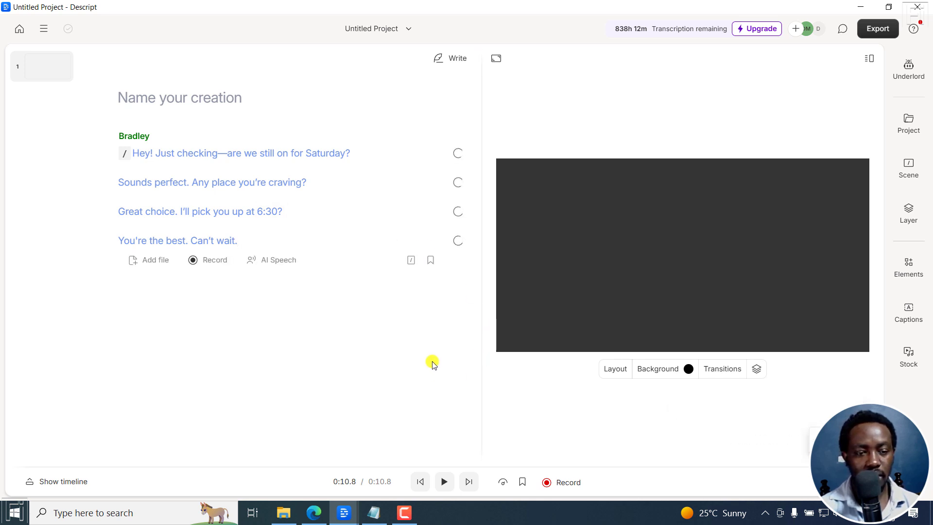
# Step: Enter write mode, then select the woman's four lines in Notepad
pyautogui.click(450, 58)
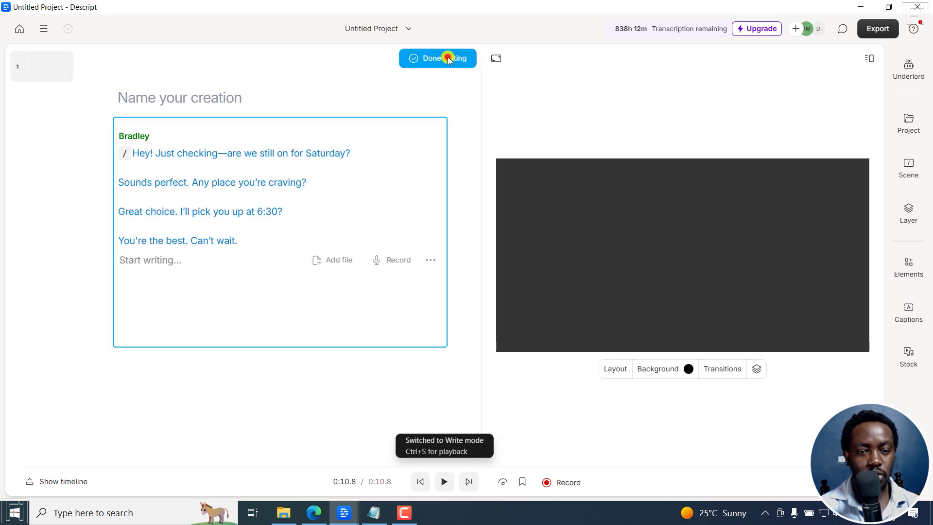
pyautogui.click(225, 270)
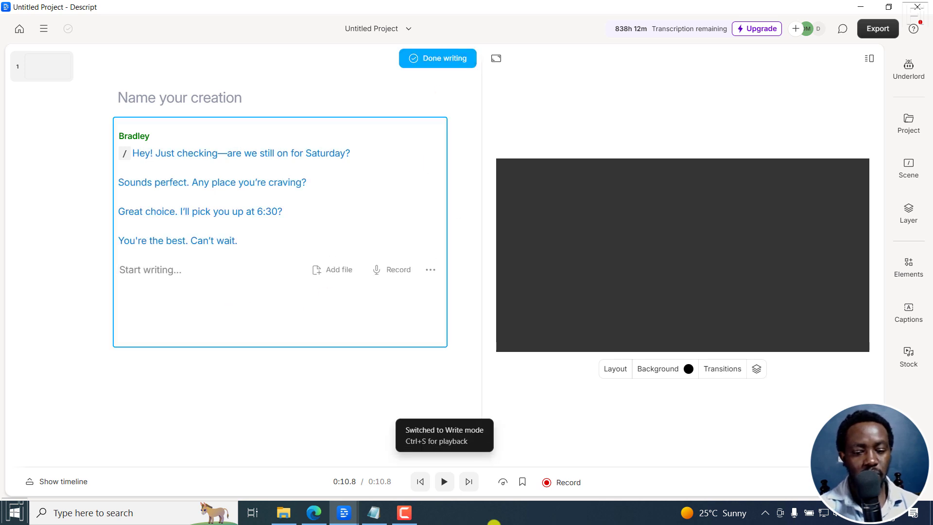
pyautogui.click(373, 512)
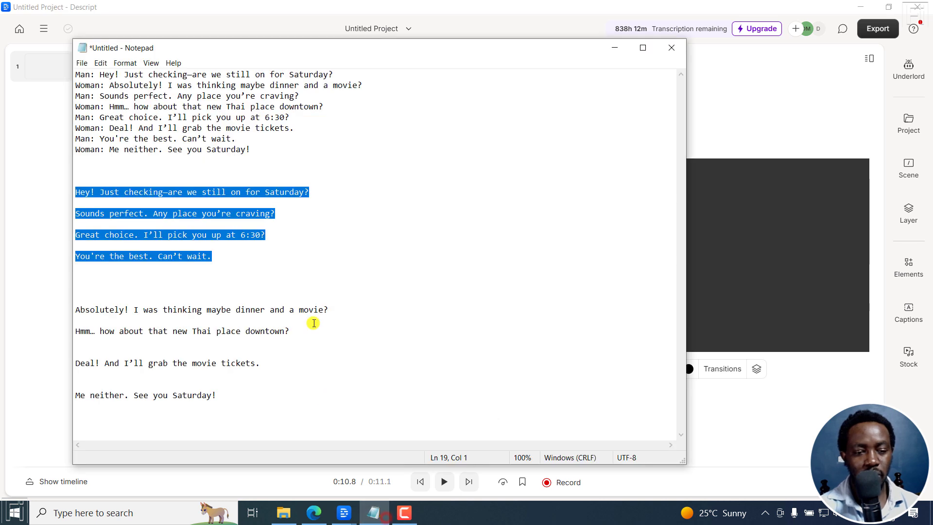
pyautogui.click(80, 279)
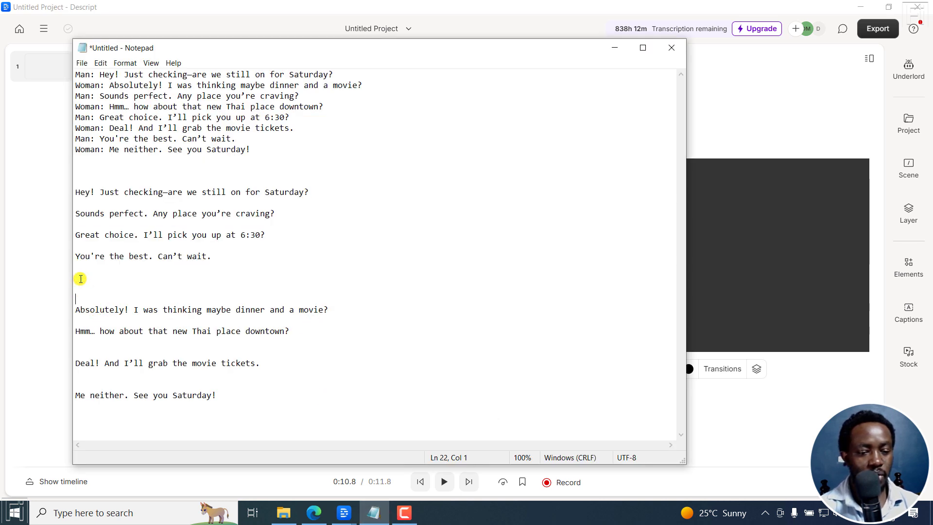
pyautogui.hotkey('shift', 'Down')
pyautogui.hotkey('shift', 'Down')
pyautogui.hotkey('shift', 'Down')
pyautogui.hotkey('shift', 'Down')
pyautogui.hotkey('shift', 'Down')
pyautogui.hotkey('shift', 'Down')
pyautogui.hotkey('shift', 'Down')
pyautogui.hotkey('shift', 'Down')
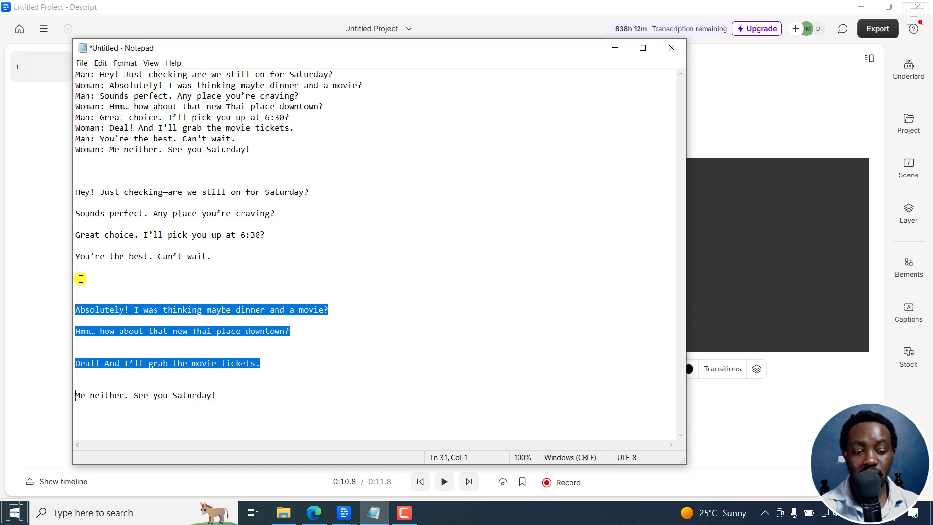
pyautogui.hotkey('shift', 'End')
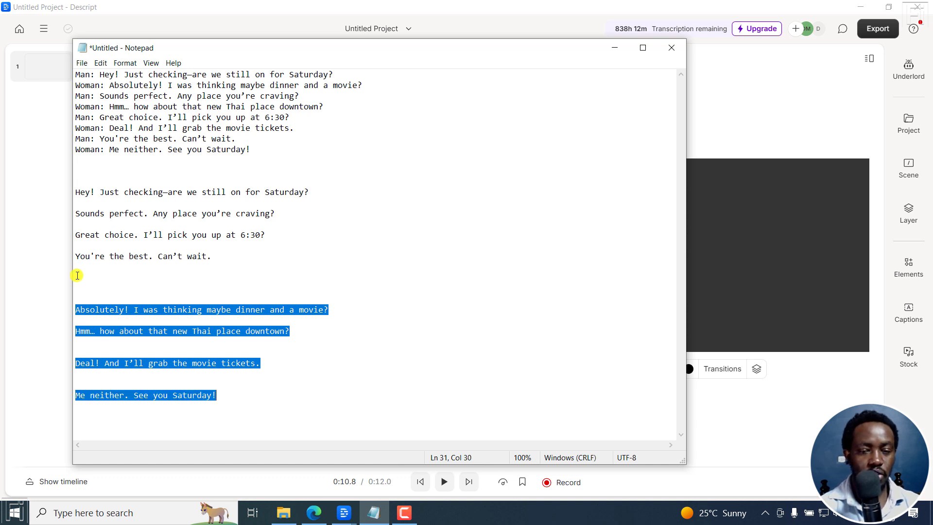
# Step: Paste the woman's four lines below Bradley's lines in the script
pyautogui.click(364, 4)
pyautogui.click(153, 270)
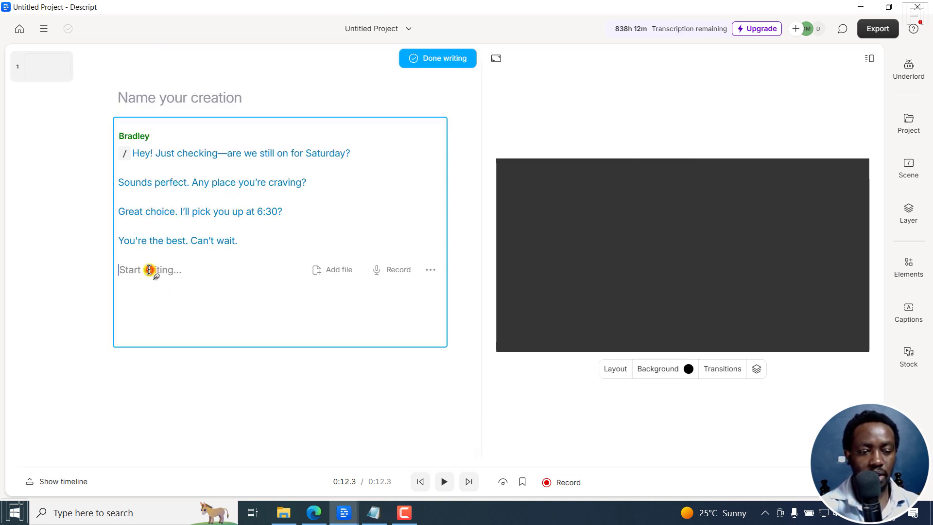
pyautogui.hotkey('ctrl', 'v')
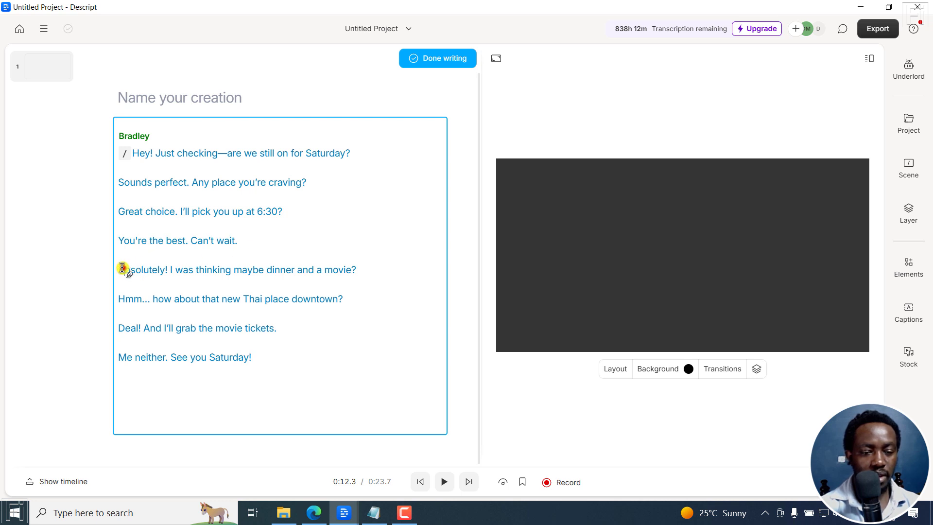
pyautogui.click(123, 270)
# Step: Finish writing and select all four of the woman's lines starting at Absolutely
pyautogui.click(443, 58)
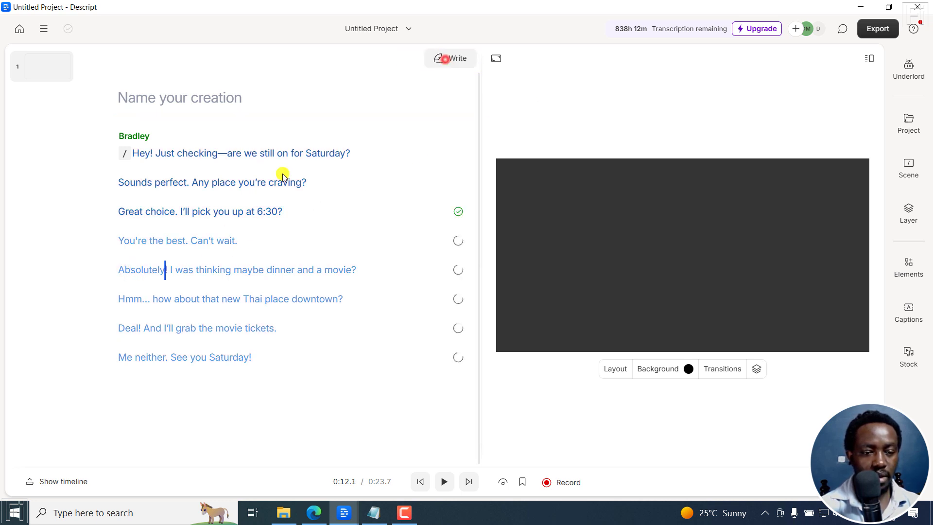
pyautogui.doubleClick(122, 269)
pyautogui.doubleClick(120, 269)
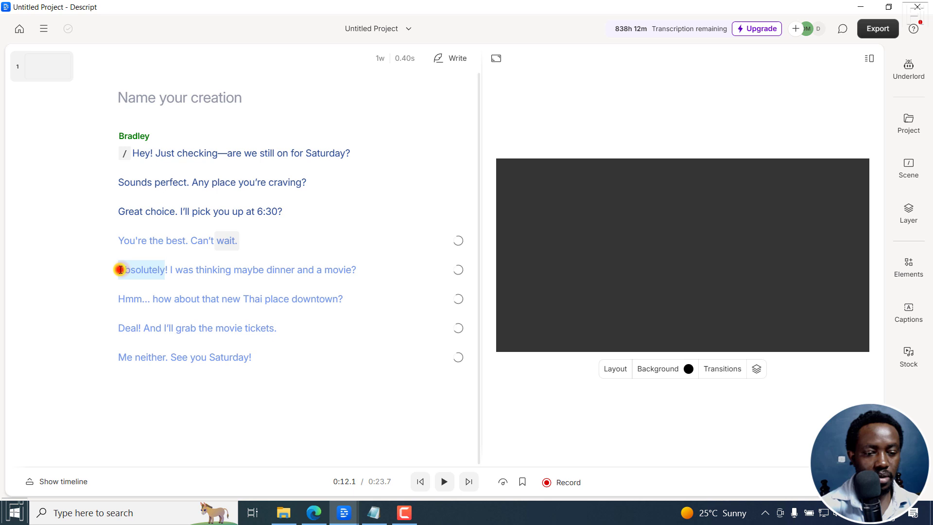
pyautogui.hotkey('shift', 'Down')
pyautogui.hotkey('shift', 'Down')
pyautogui.hotkey('shift', 'Down')
pyautogui.hotkey('shift', 'Down')
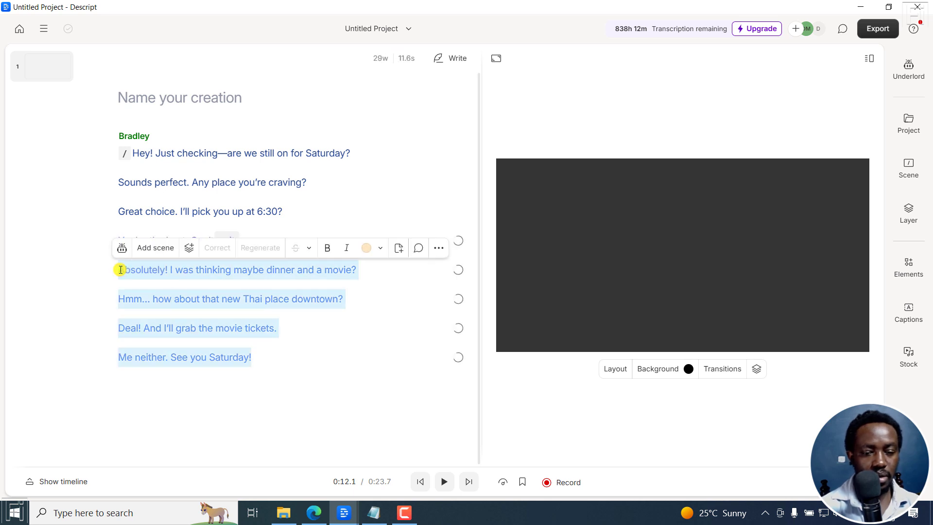
# Step: Change the selected lines' speaker to the stock AI voice Elizabeth
pyautogui.click(438, 248)
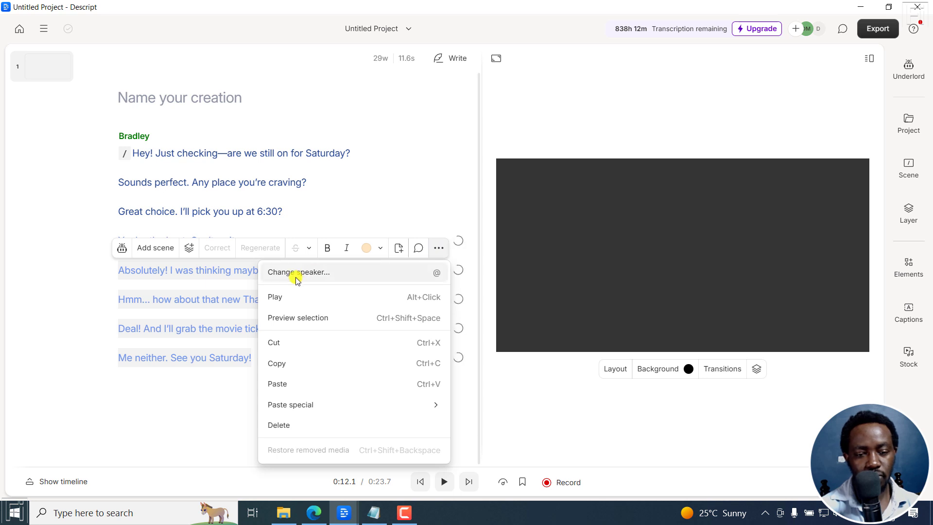
pyautogui.click(295, 272)
pyautogui.moveTo(146, 341)
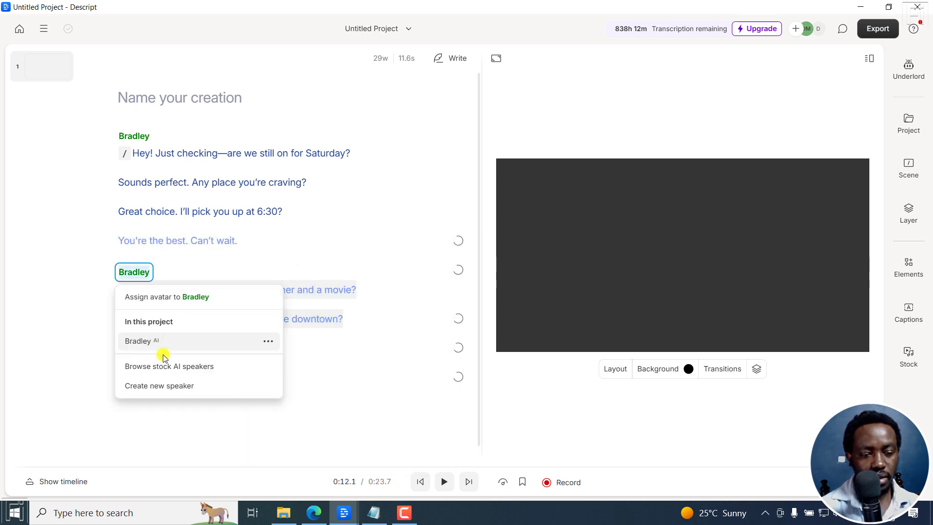
pyautogui.click(167, 366)
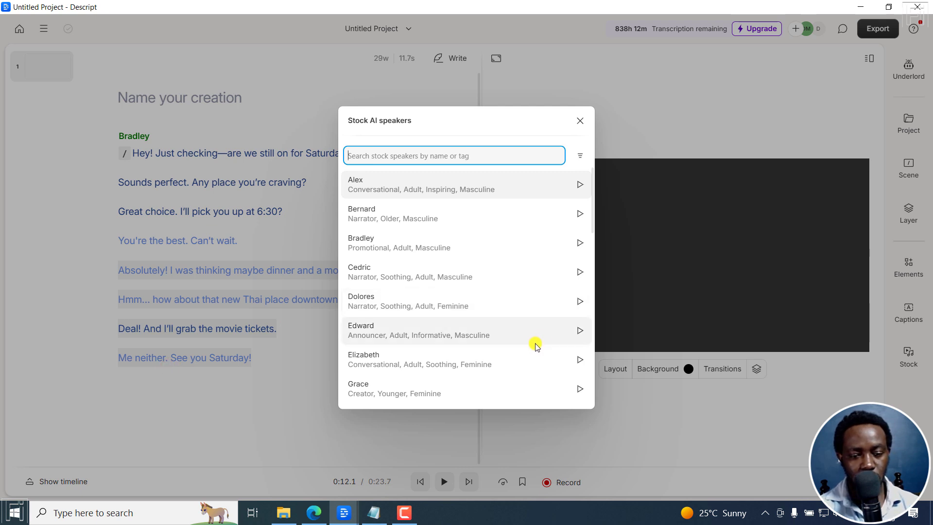
pyautogui.click(470, 360)
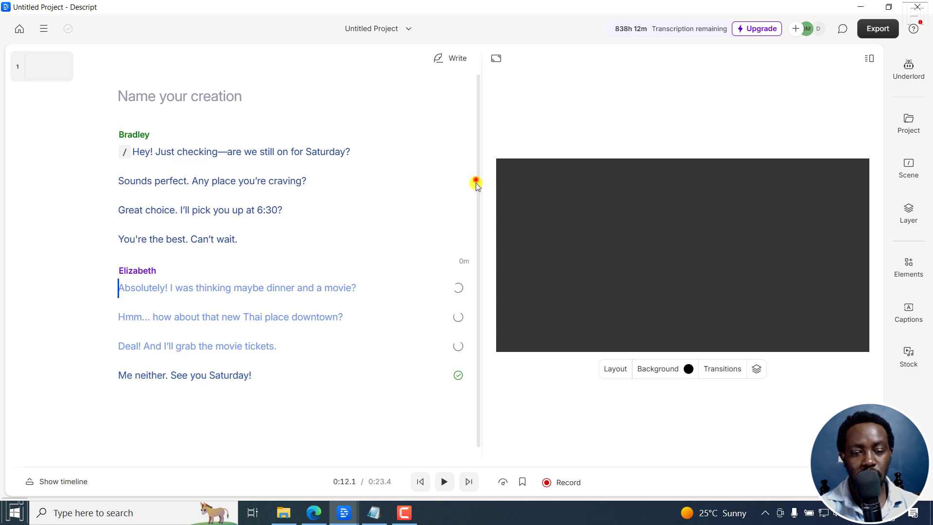
pyautogui.moveTo(476, 180); pyautogui.dragTo(477, 232)
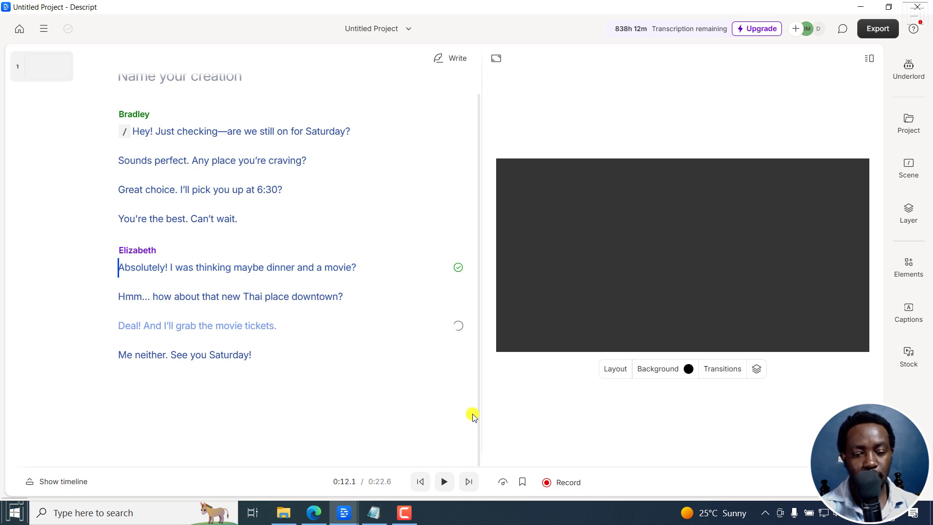
# Step: Show the timeline and play the Bradley–Elizabeth dialogue from the start, then pause
pyautogui.click(420, 482)
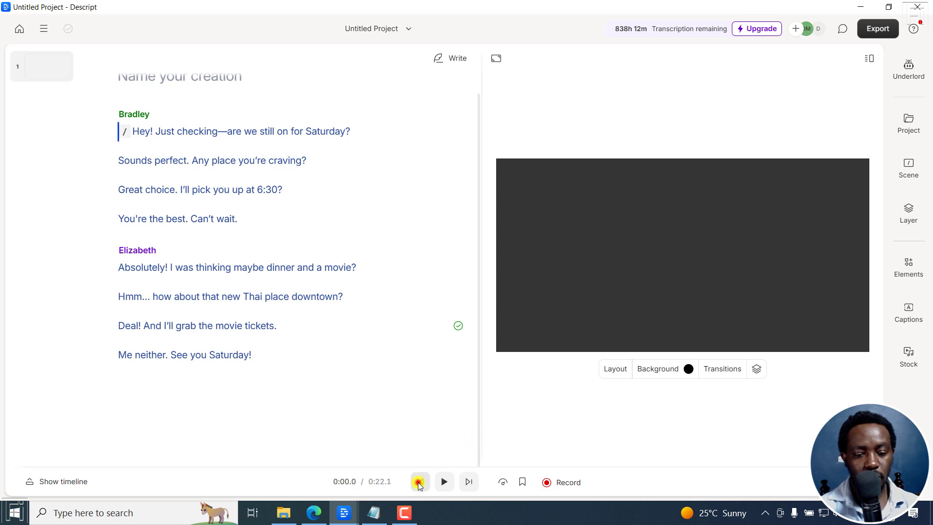
pyautogui.click(58, 481)
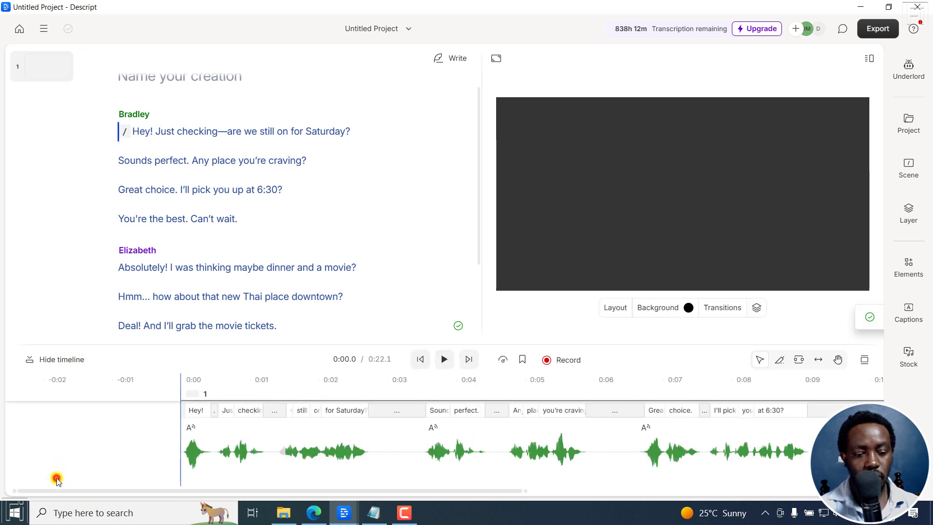
pyautogui.click(442, 360)
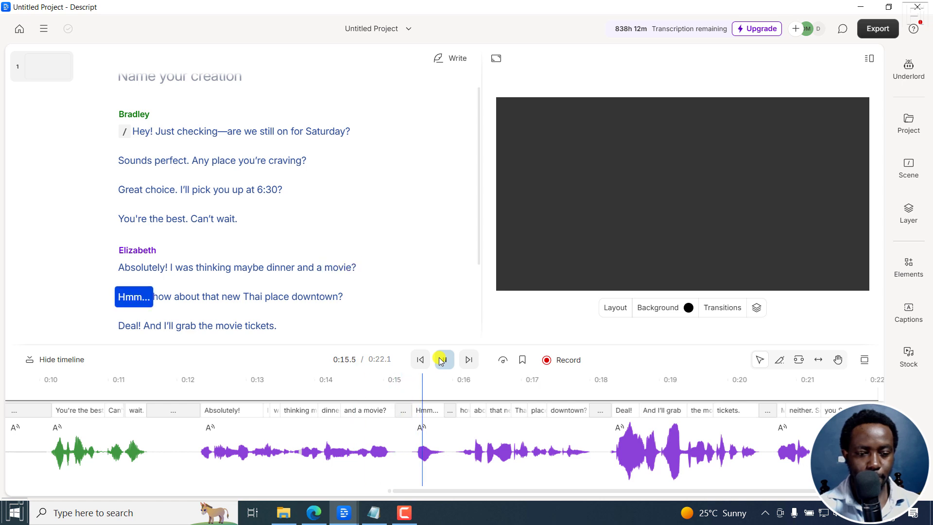
pyautogui.click(441, 359)
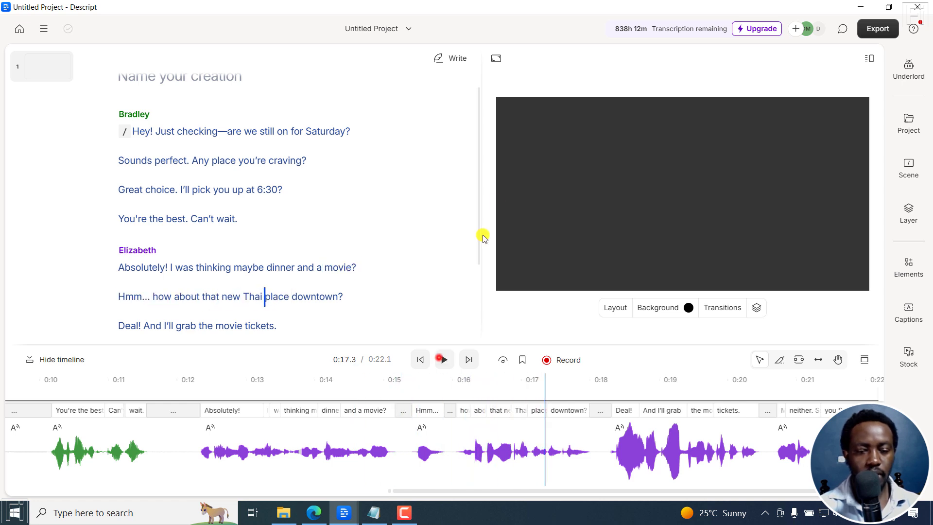
pyautogui.scroll(-2, 477, 176)
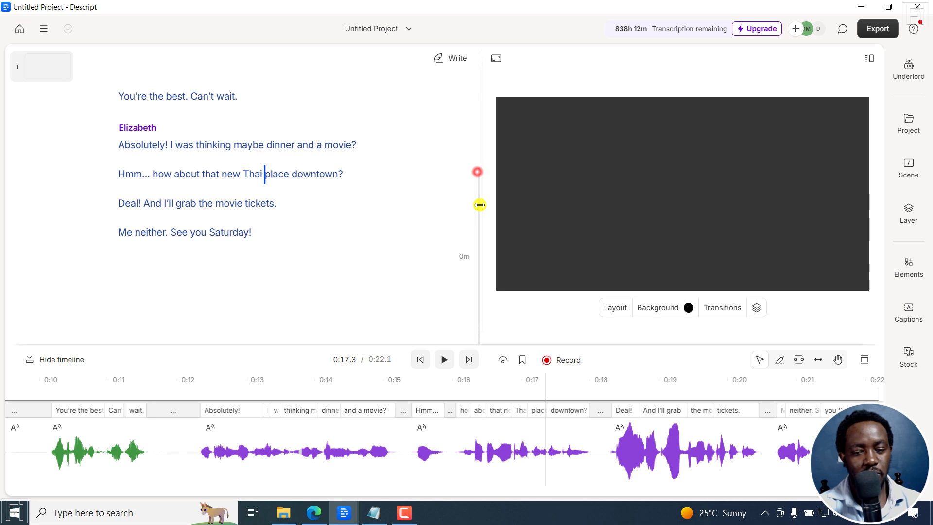
pyautogui.scroll(1, 479, 175)
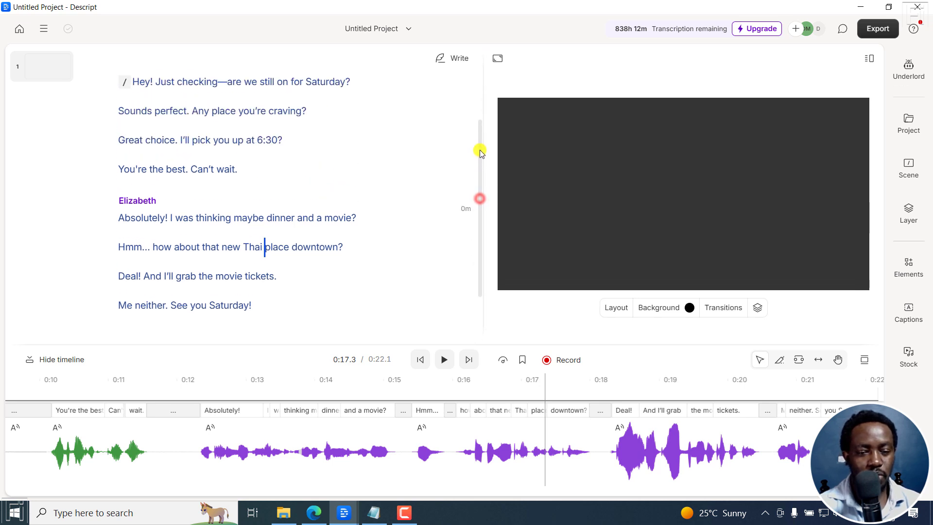
# Step: Move Elizabeth's Absolutely! and Thai place lines to follow Bradley's first two lines
pyautogui.moveTo(353, 218); pyautogui.dragTo(116, 208)
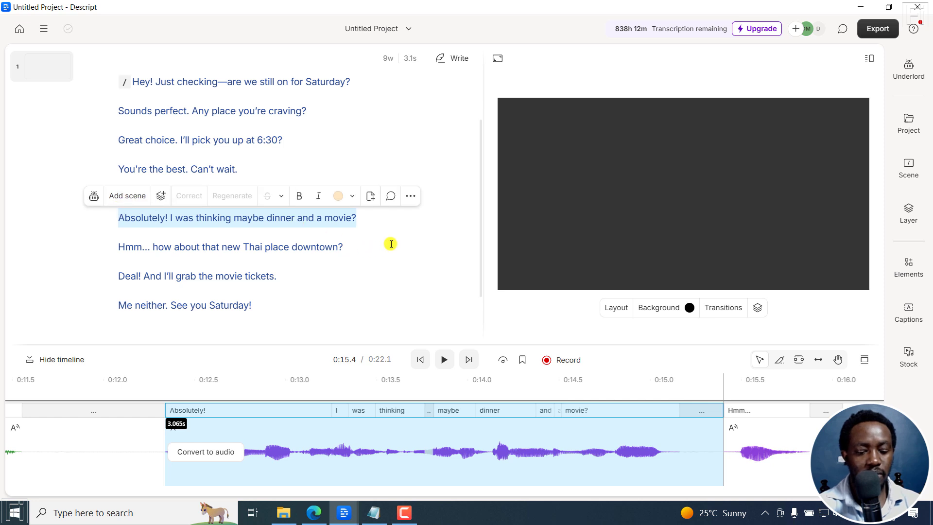
pyautogui.press('BackSpace')
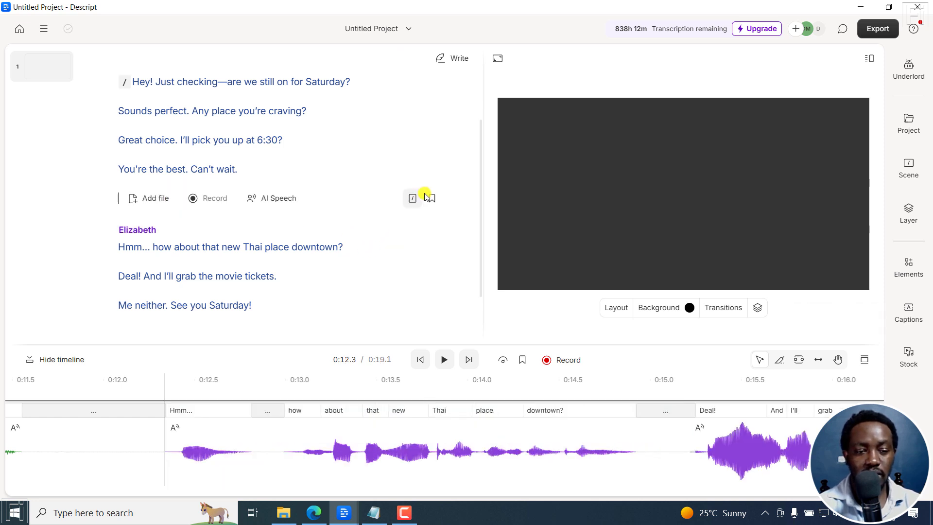
pyautogui.moveTo(478, 190); pyautogui.dragTo(480, 111)
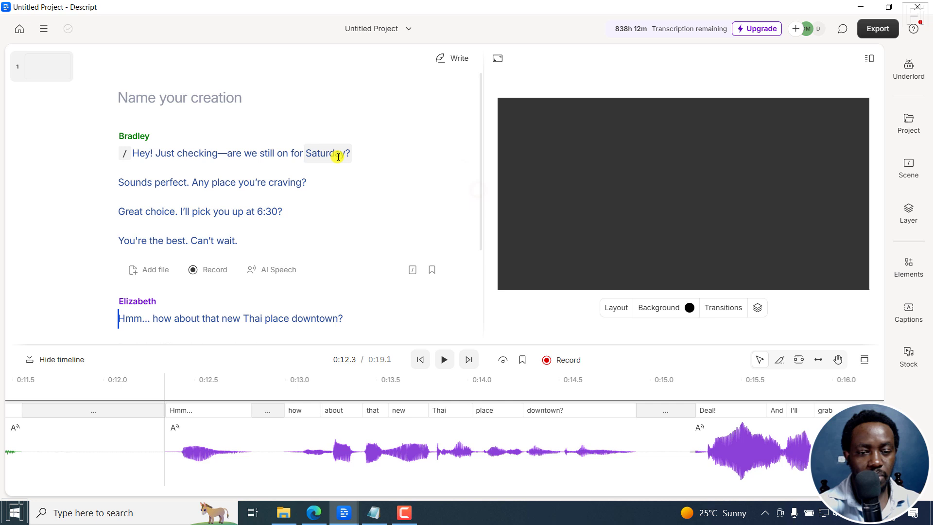
pyautogui.click(356, 152)
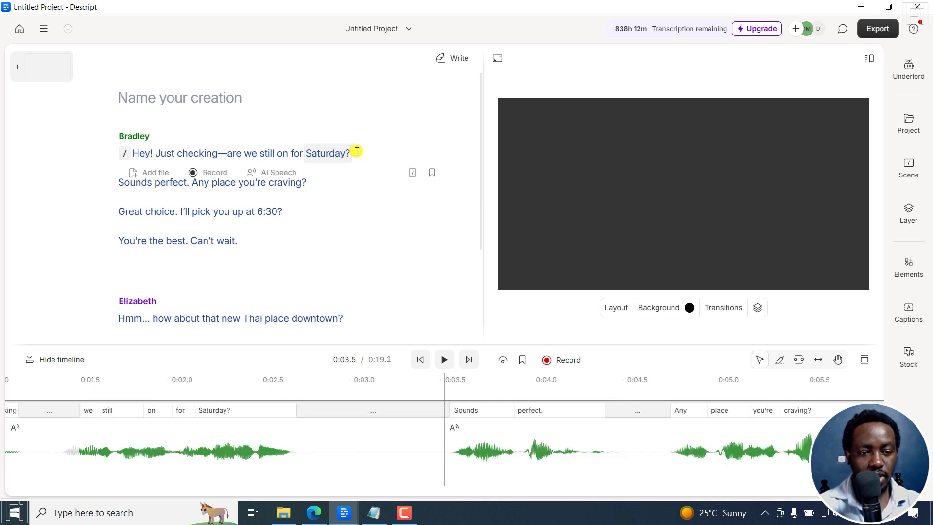
pyautogui.hotkey('ctrl', 'z')
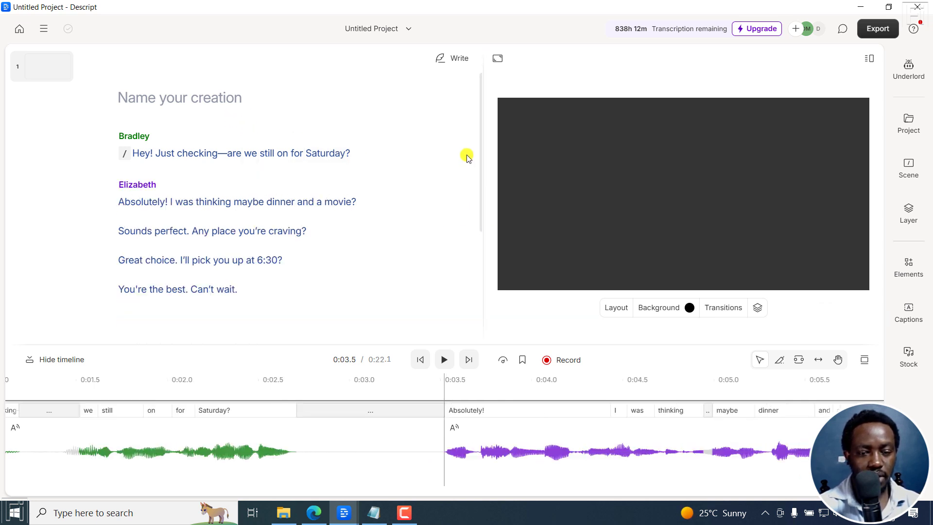
pyautogui.moveTo(480, 136); pyautogui.dragTo(478, 213)
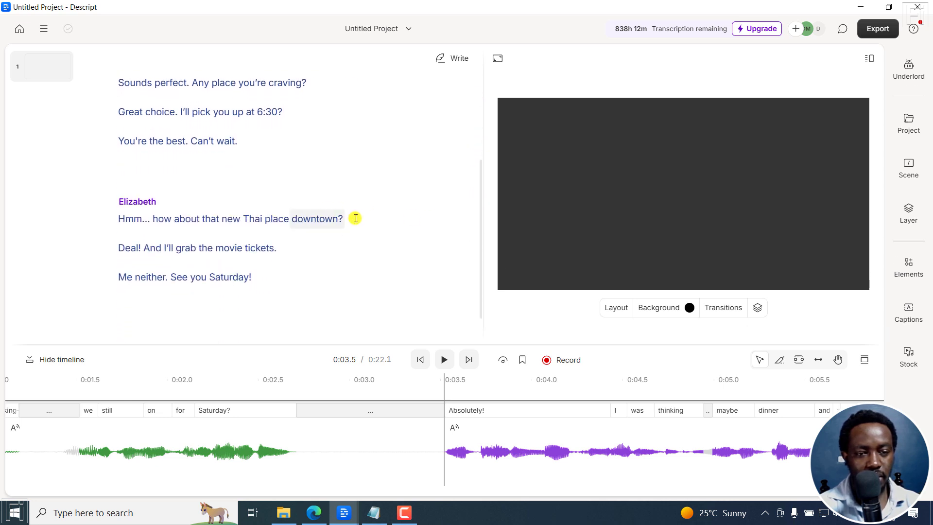
pyautogui.moveTo(356, 219); pyautogui.dragTo(121, 219)
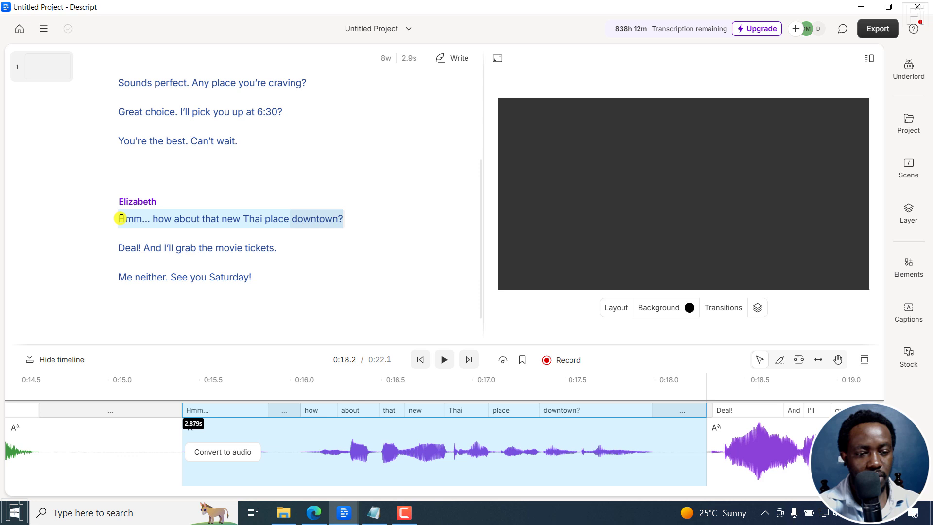
pyautogui.press('BackSpace')
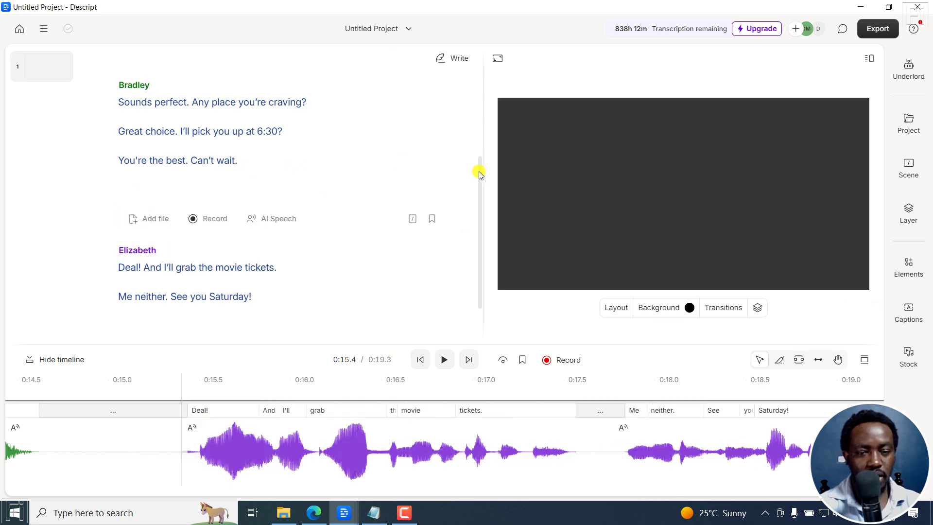
pyautogui.scroll(2, 479, 169)
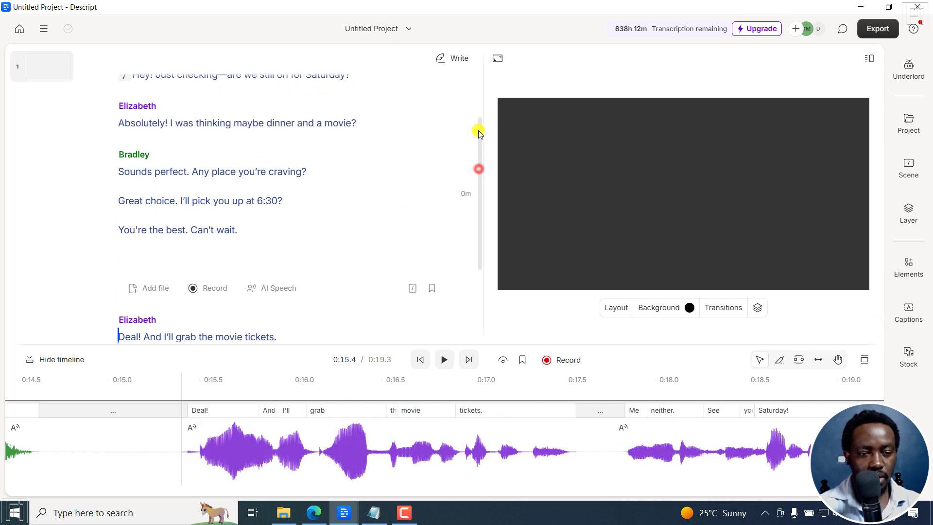
pyautogui.click(320, 173)
pyautogui.hotkey('ctrl', 'v')
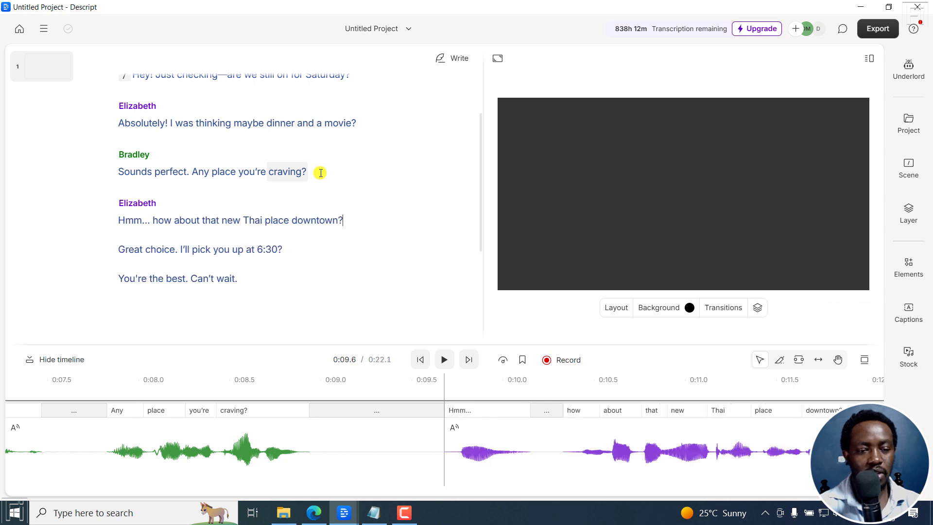
pyautogui.moveTo(479, 170); pyautogui.dragTo(475, 240)
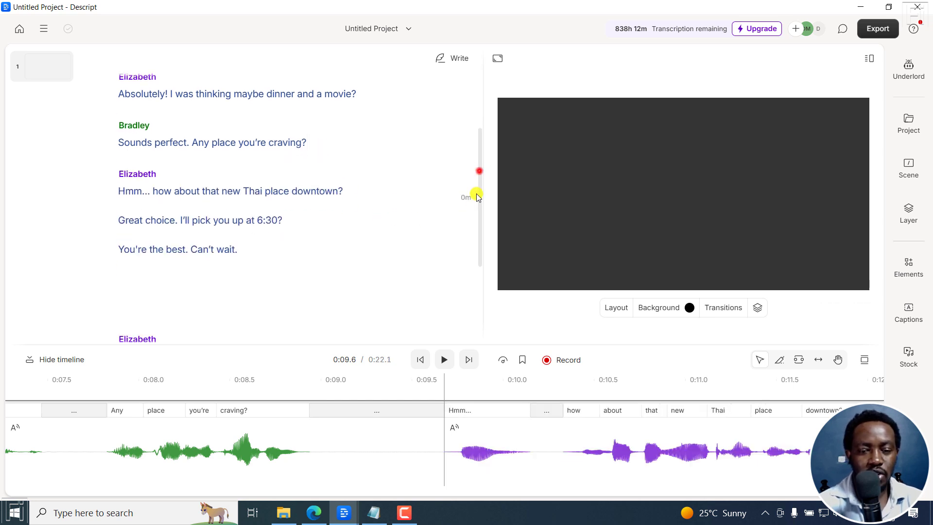
# Step: Move Elizabeth's Deal! and Me neither lines to follow Bradley's 6:30 and last lines
pyautogui.moveTo(285, 271); pyautogui.dragTo(135, 261)
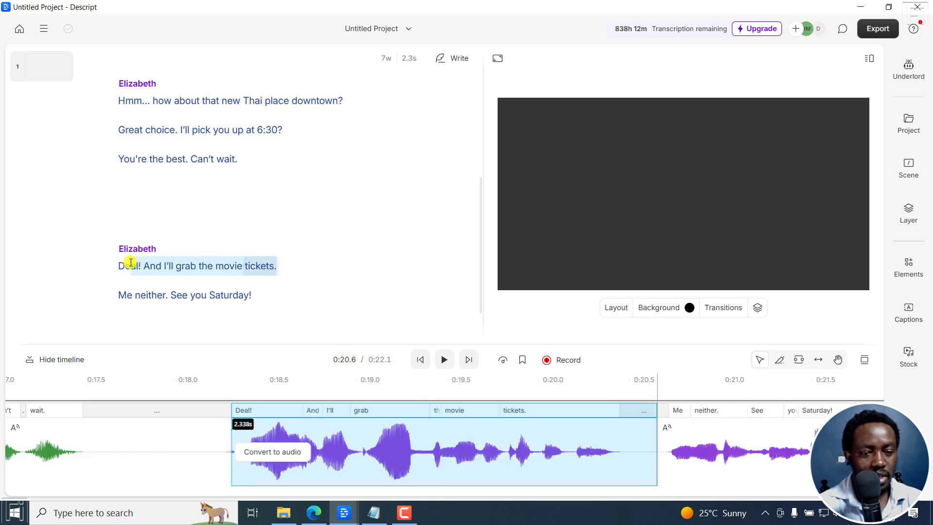
pyautogui.hotkey('ctrl', 'x')
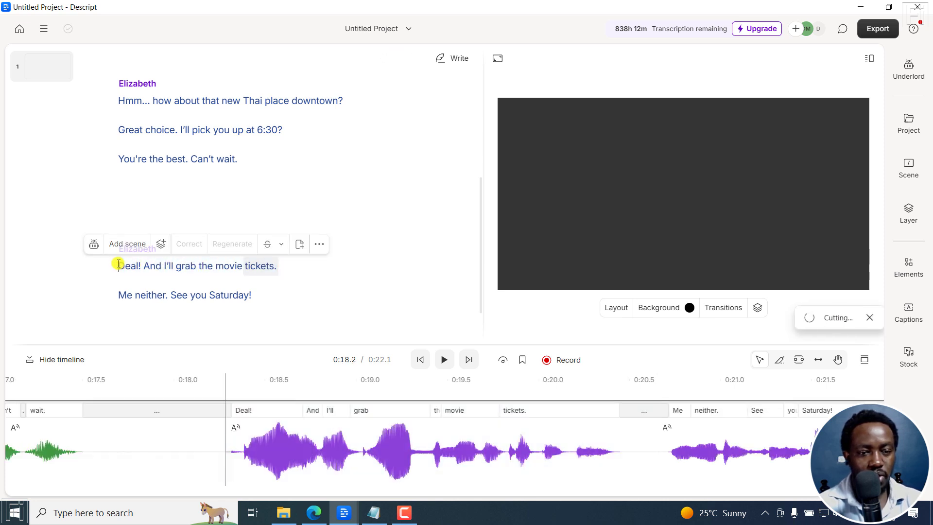
pyautogui.click(302, 149)
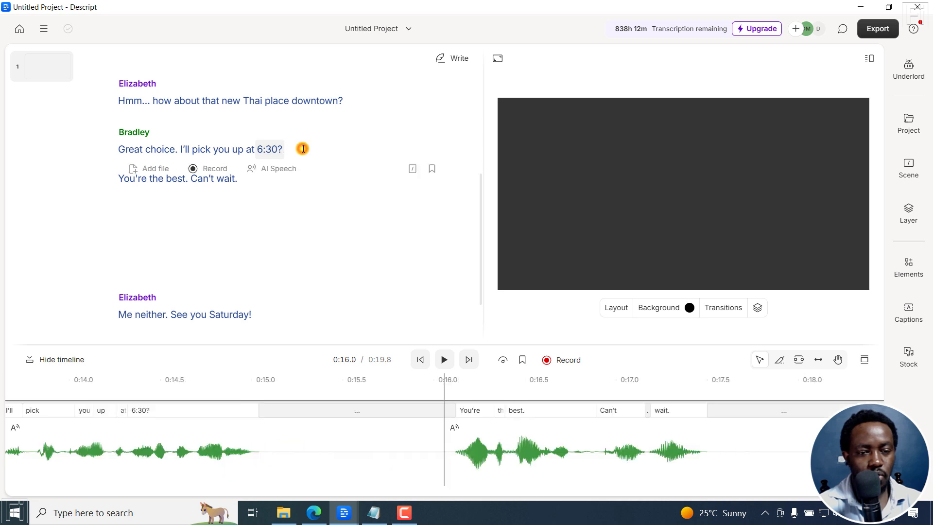
pyautogui.hotkey('ctrl', 'v')
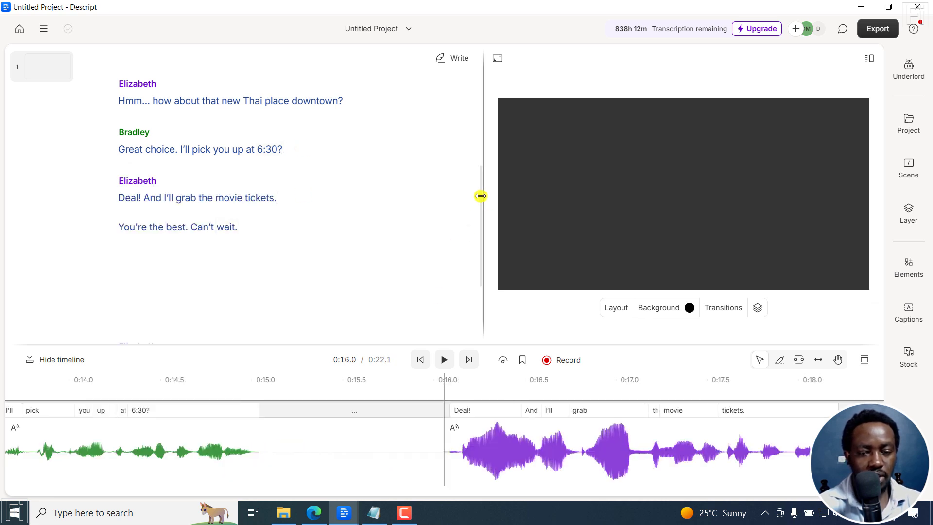
pyautogui.moveTo(480, 201); pyautogui.dragTo(471, 277)
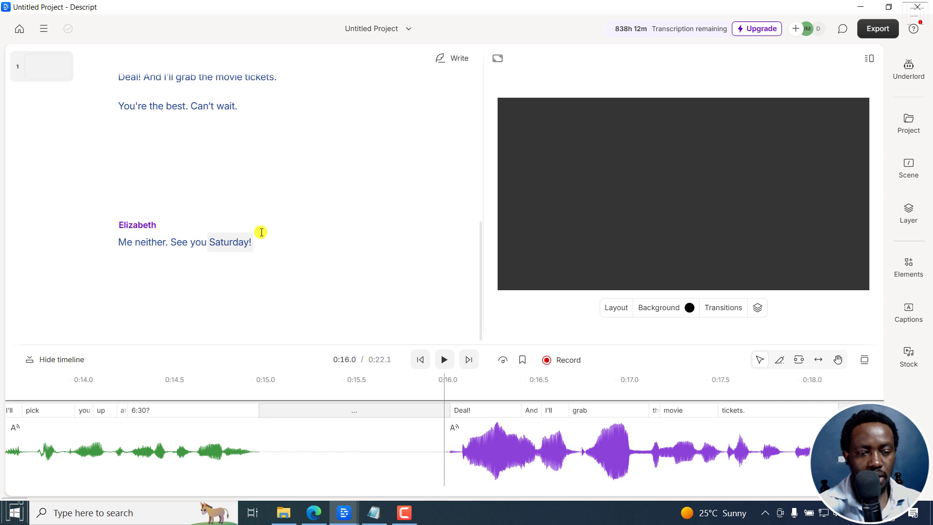
pyautogui.moveTo(263, 239); pyautogui.dragTo(92, 230)
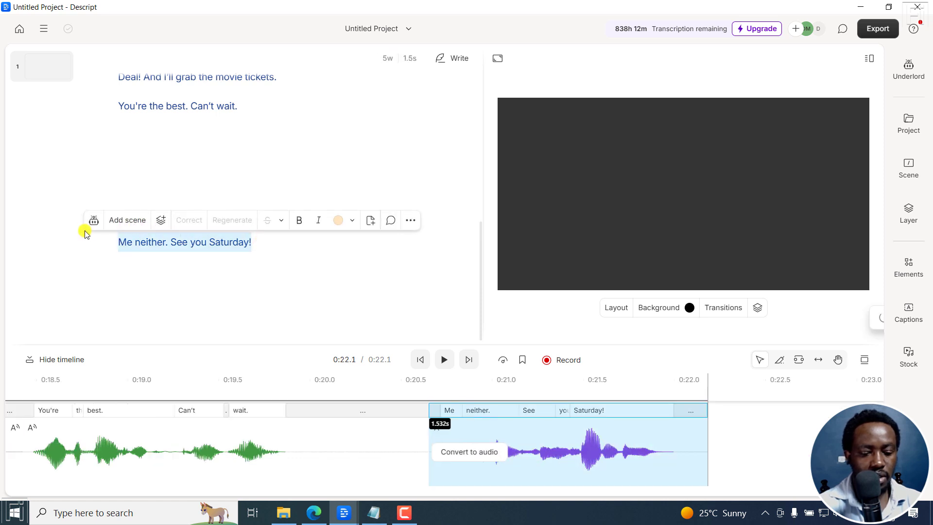
pyautogui.press('Delete')
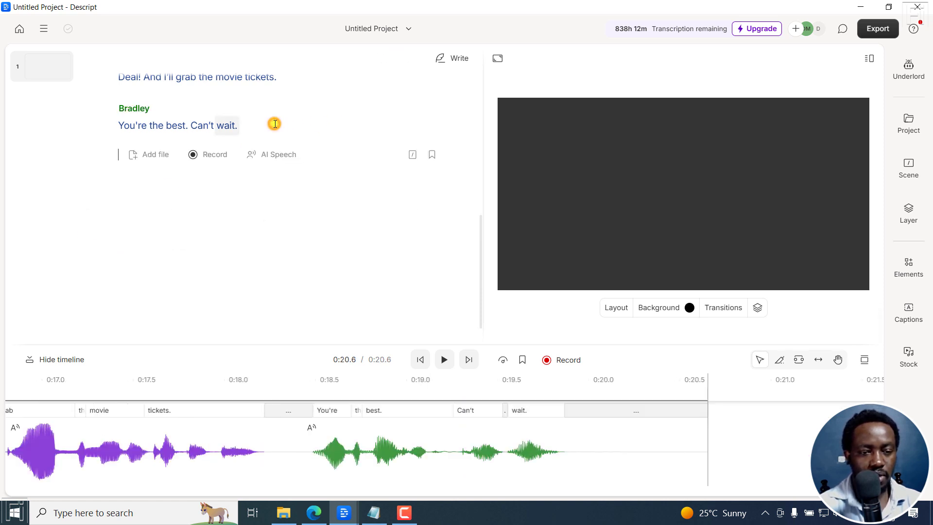
pyautogui.hotkey('ctrl', 'z')
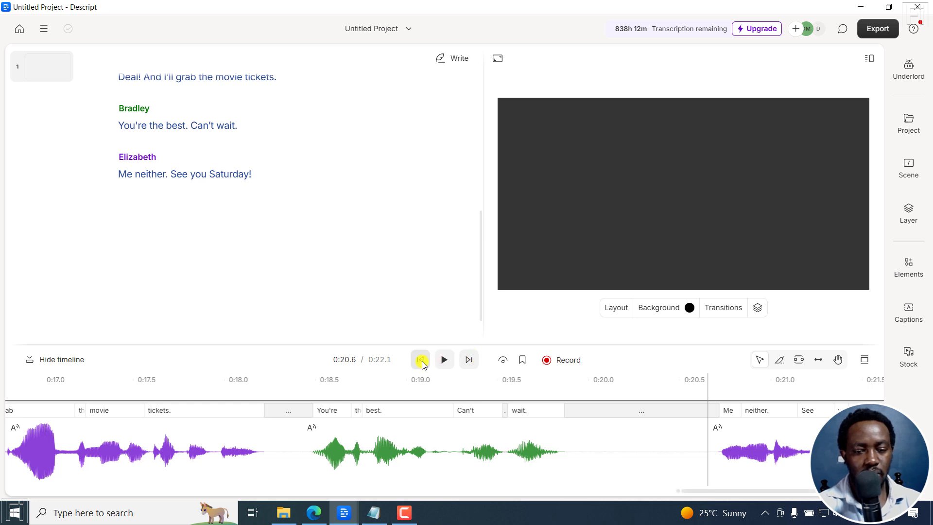
# Step: Play the reordered conversation from the start, then select Elizabeth's Deal! word
pyautogui.click(421, 360)
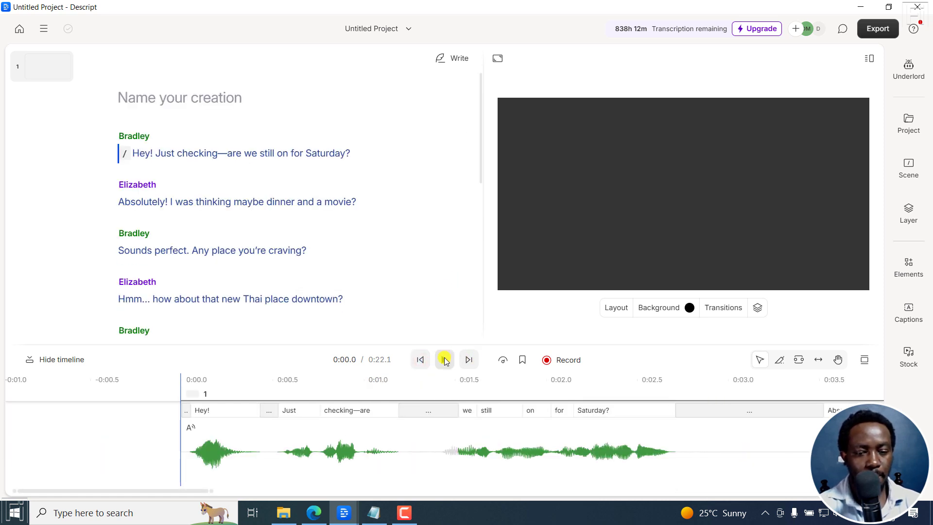
pyautogui.click(444, 360)
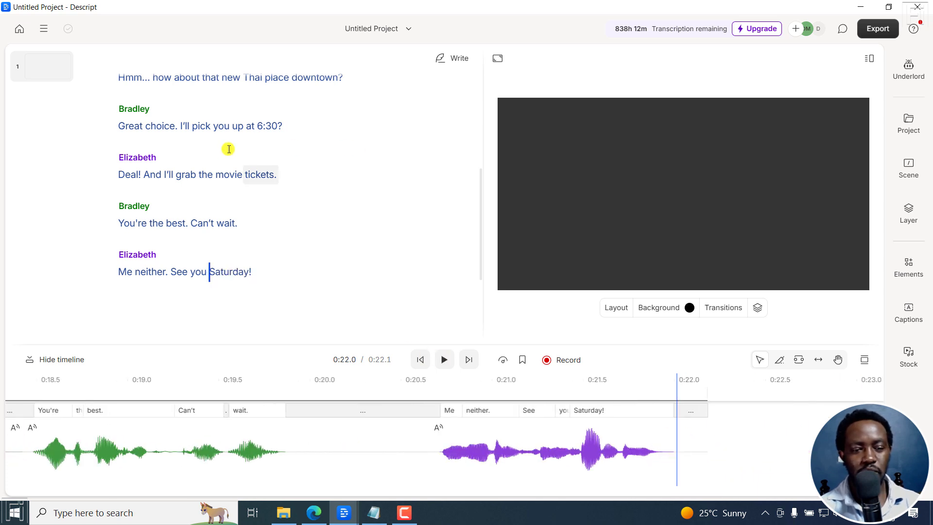
pyautogui.doubleClick(128, 174)
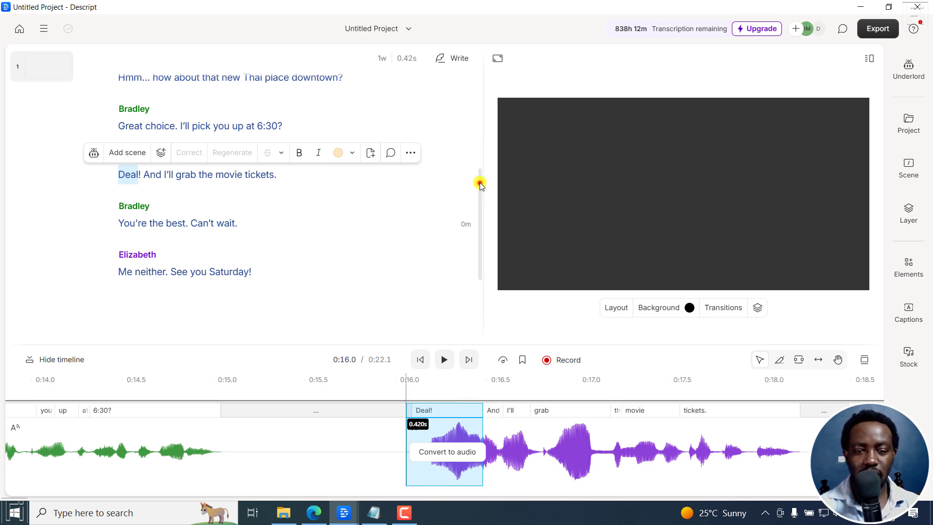
pyautogui.moveTo(479, 185); pyautogui.dragTo(482, 78)
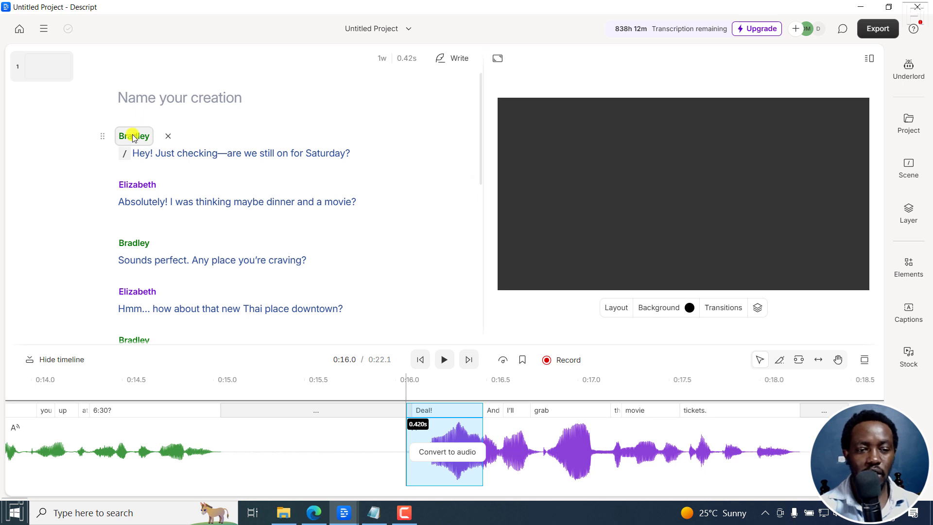
# Step: Assign Bradley the bald man with glasses from the avatar gallery
pyautogui.click(130, 136)
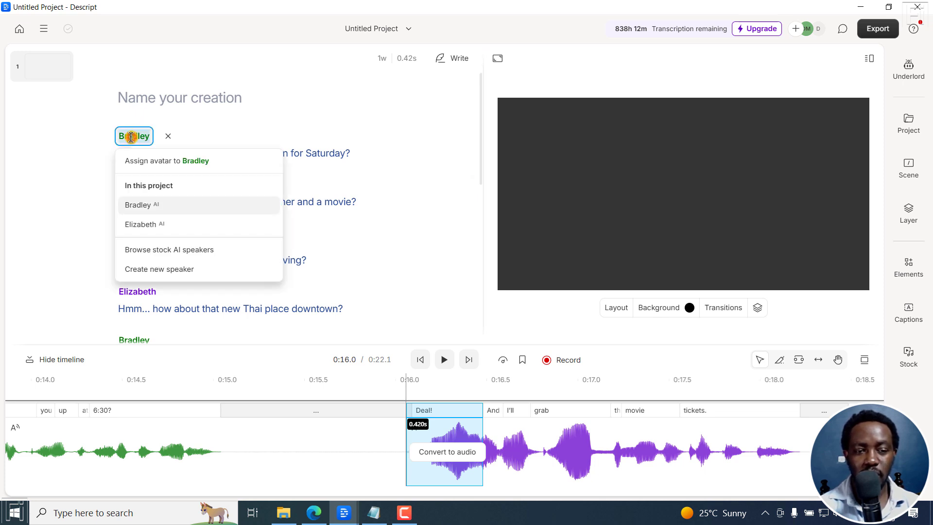
pyautogui.click(150, 160)
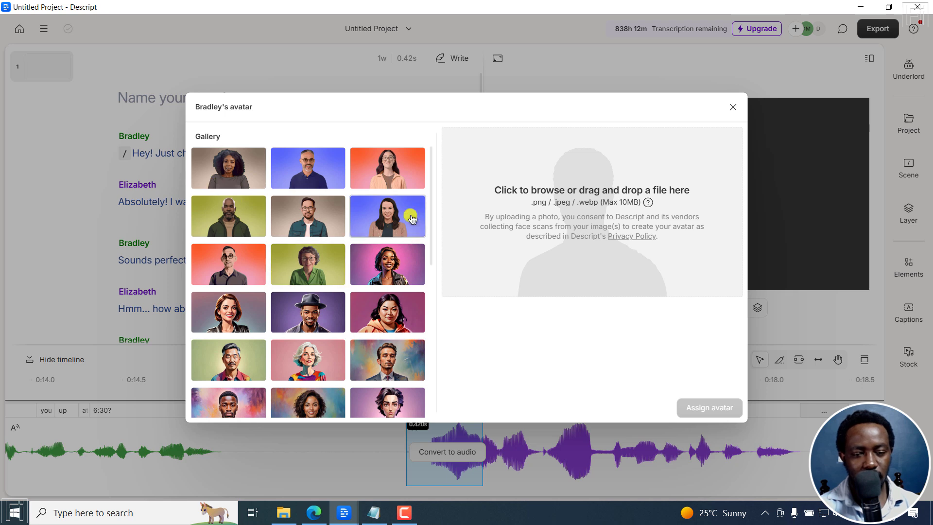
pyautogui.click(307, 170)
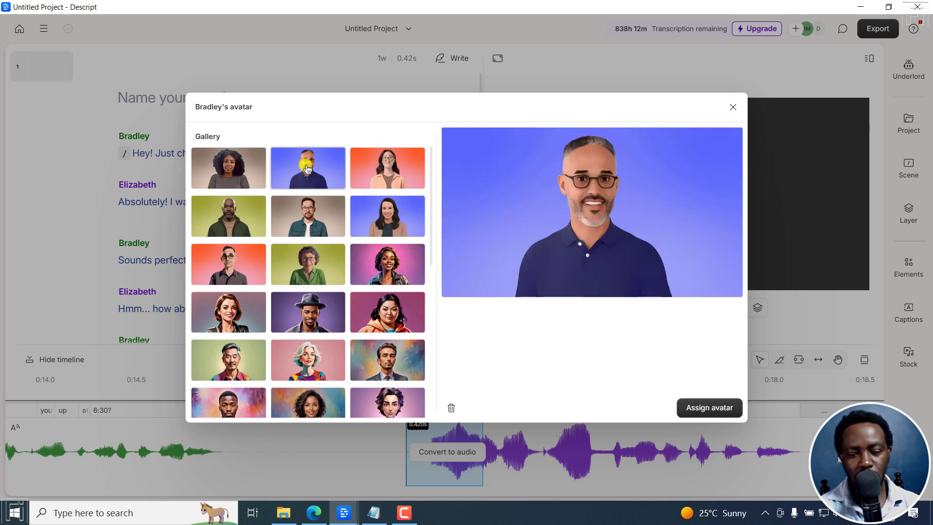
pyautogui.click(712, 412)
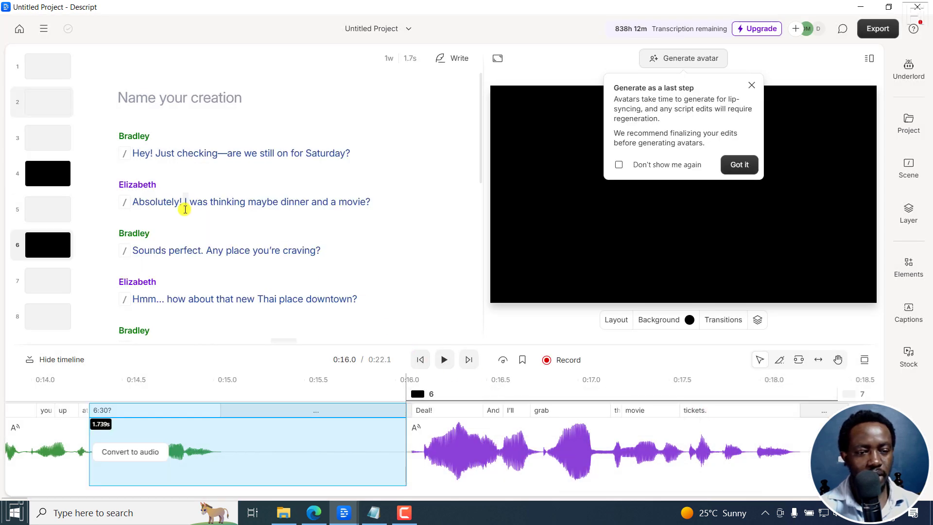
# Step: Assign Elizabeth the cartoon woman in a leather jacket from the avatar gallery
pyautogui.click(125, 184)
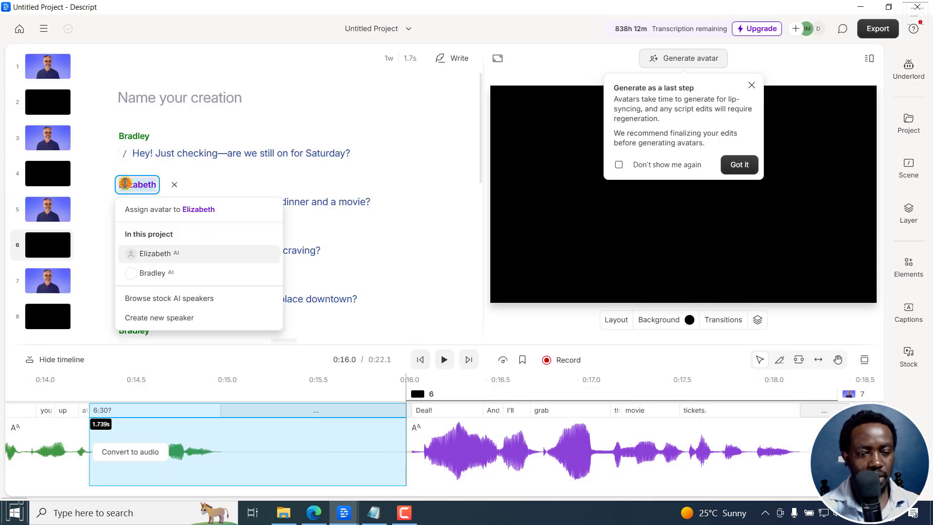
pyautogui.click(154, 209)
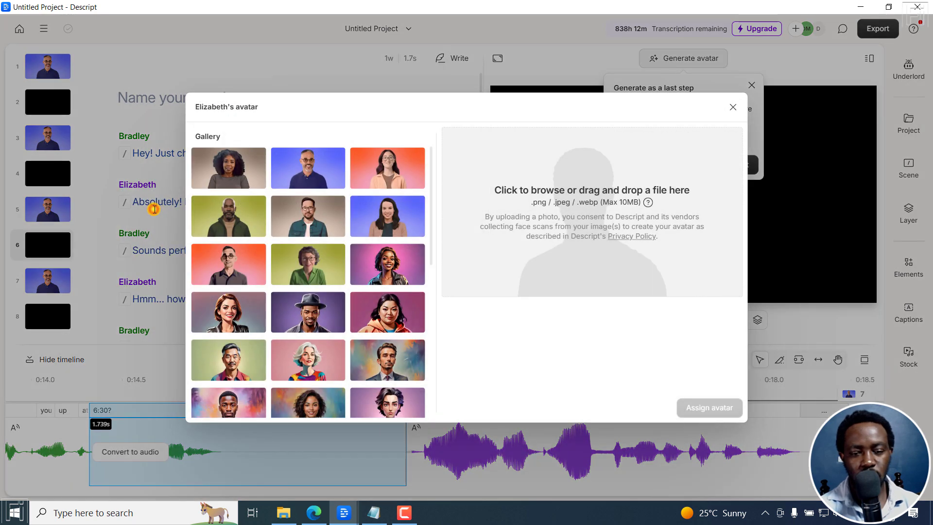
pyautogui.click(226, 316)
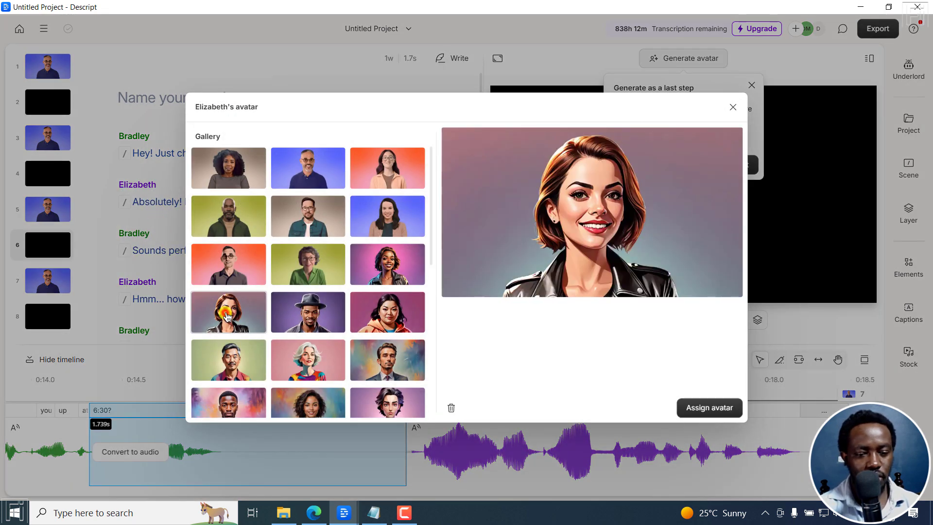
pyautogui.click(707, 407)
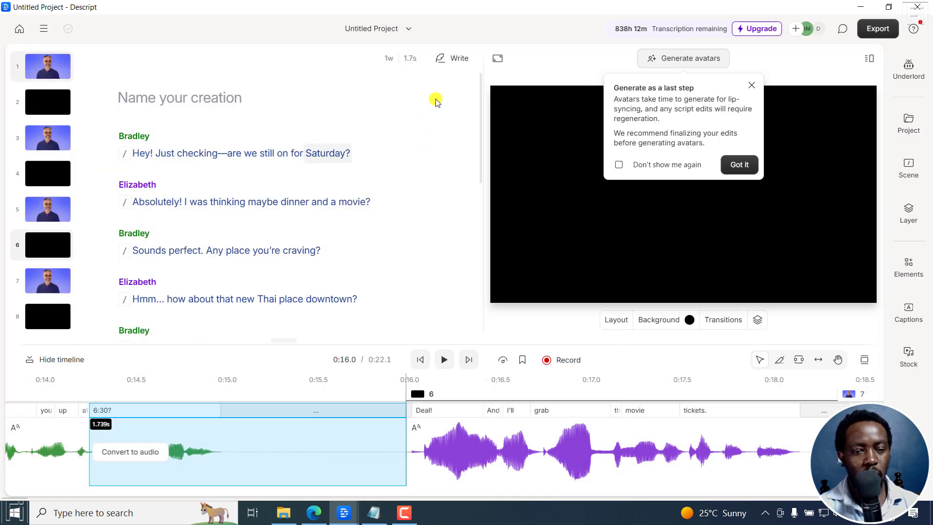
# Step: Rewind to the start, preview the avatar conversation and dismiss the 'Generate as a last step' tip
pyautogui.click(419, 361)
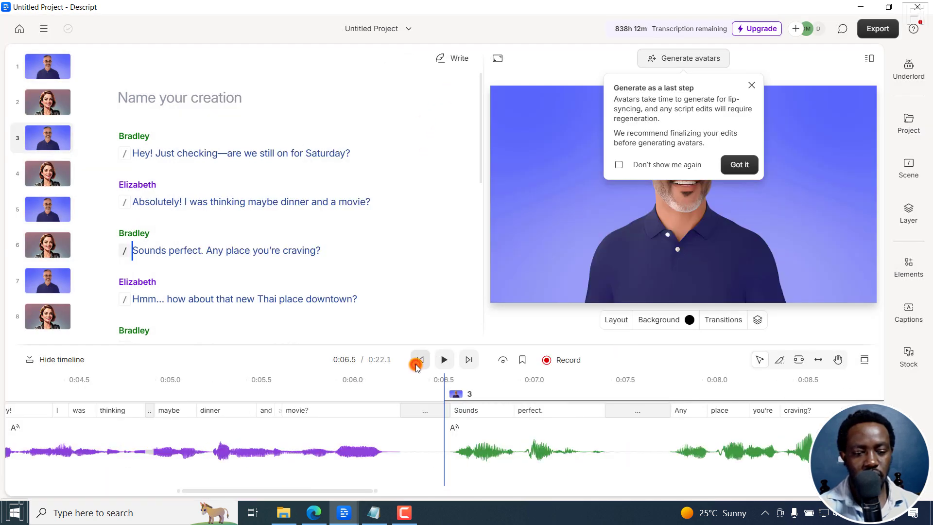
pyautogui.click(419, 361)
pyautogui.press('space')
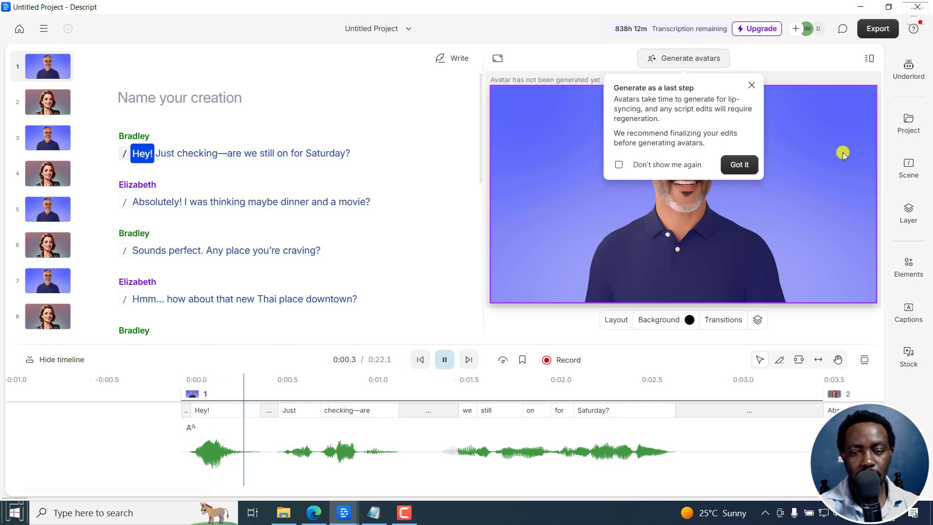
pyautogui.click(756, 85)
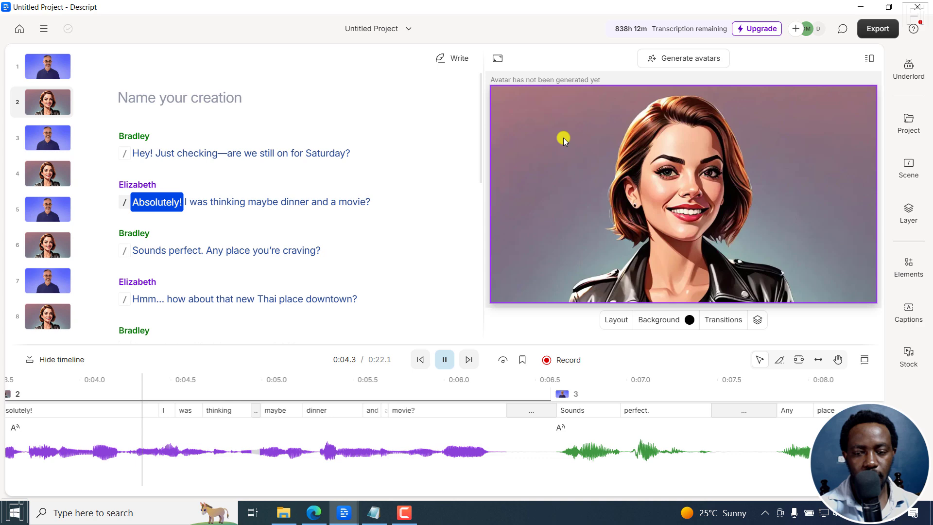
# Step: Pause the preview and return the playhead to the start of the conversation
pyautogui.click(420, 360)
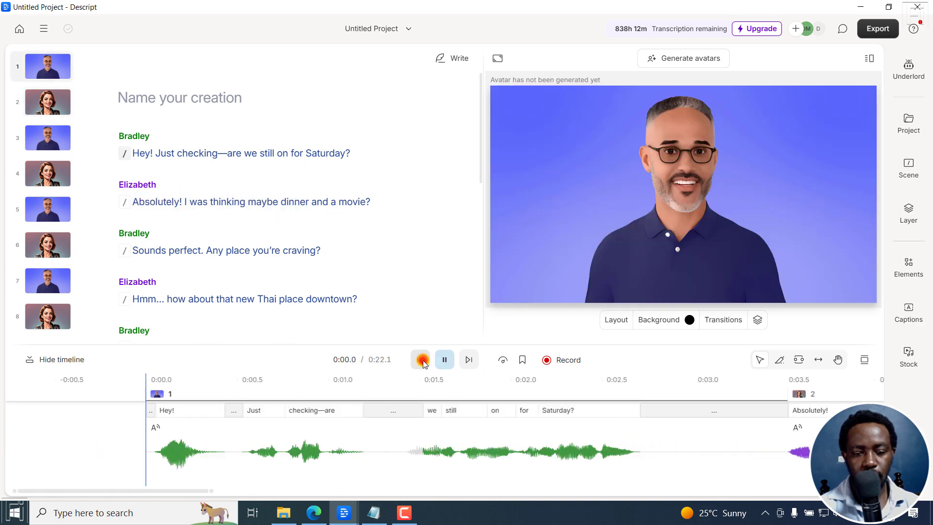
pyautogui.click(446, 359)
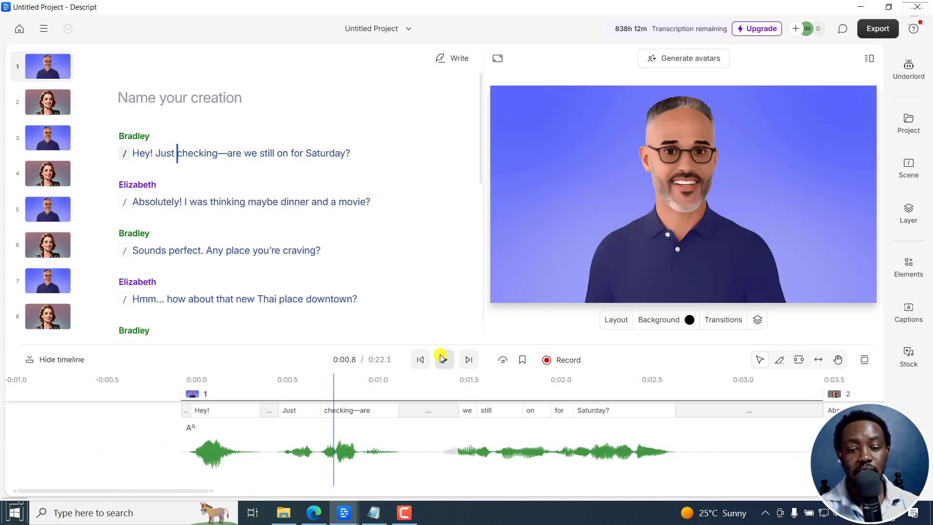
pyautogui.click(418, 360)
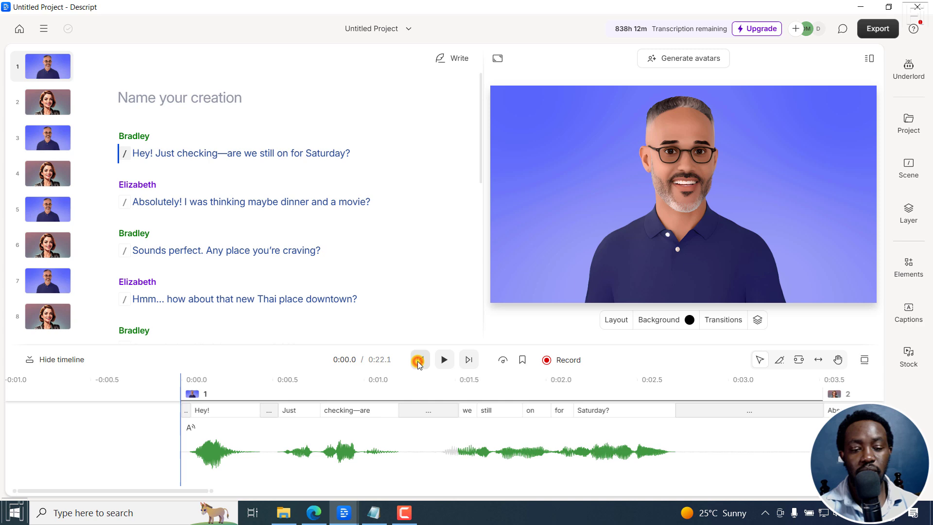
# Step: Start generating the Bradley and Elizabeth avatars, then bring the finished 'Phone Conversation Using AI Avatars' project to front
pyautogui.click(683, 58)
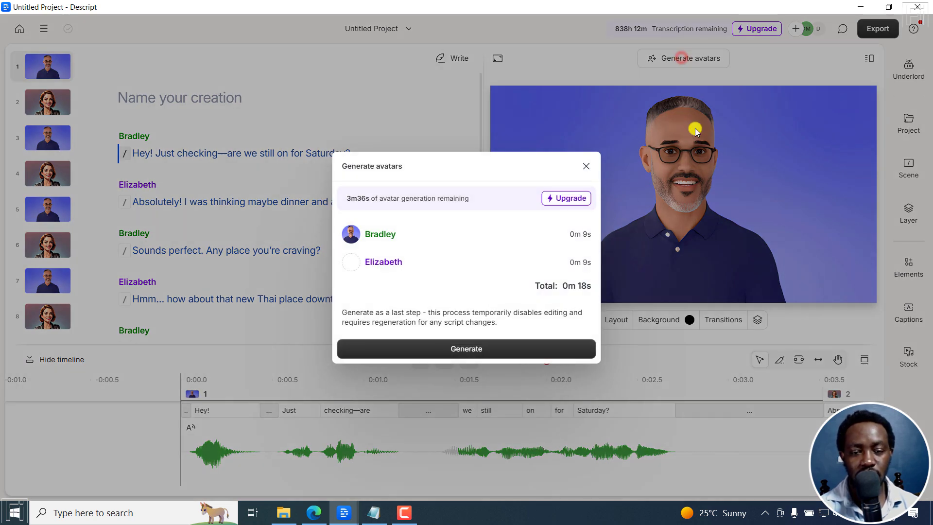
pyautogui.click(457, 350)
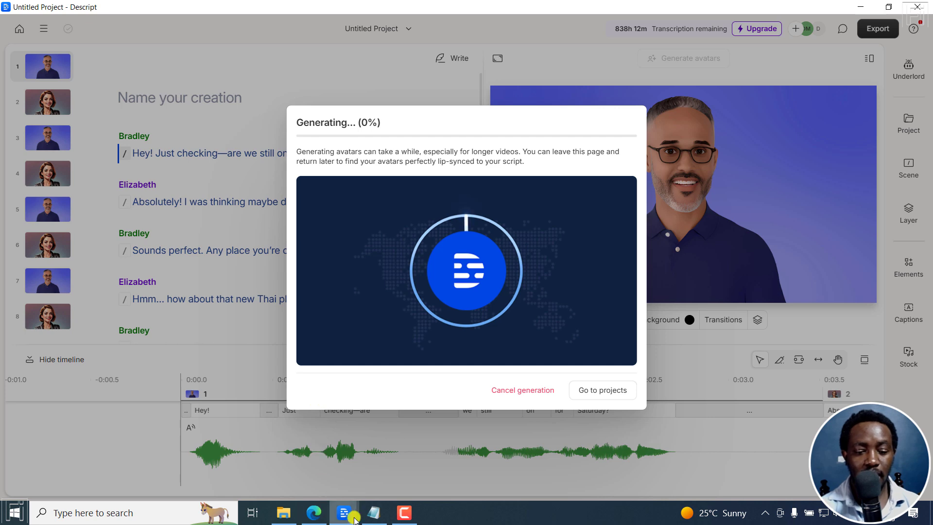
pyautogui.moveTo(344, 513)
pyautogui.click(279, 461)
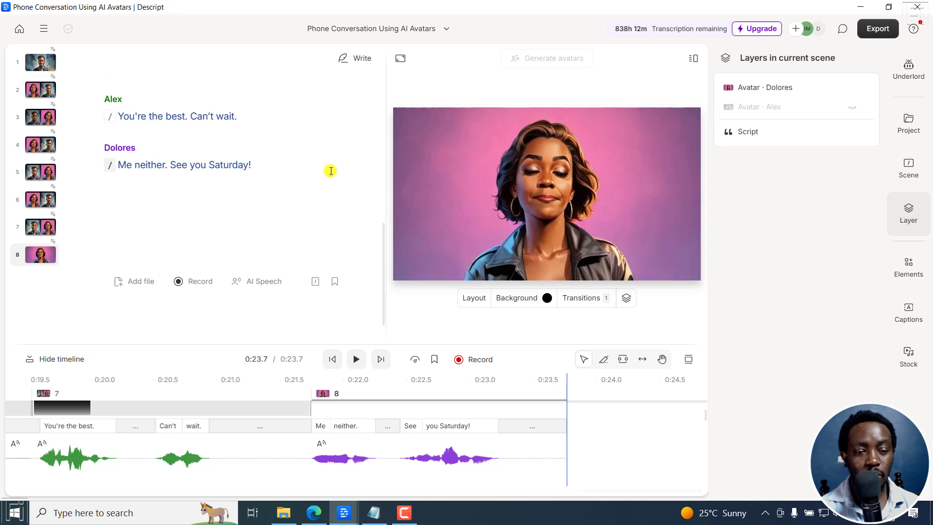
pyautogui.moveTo(381, 313); pyautogui.dragTo(391, 46)
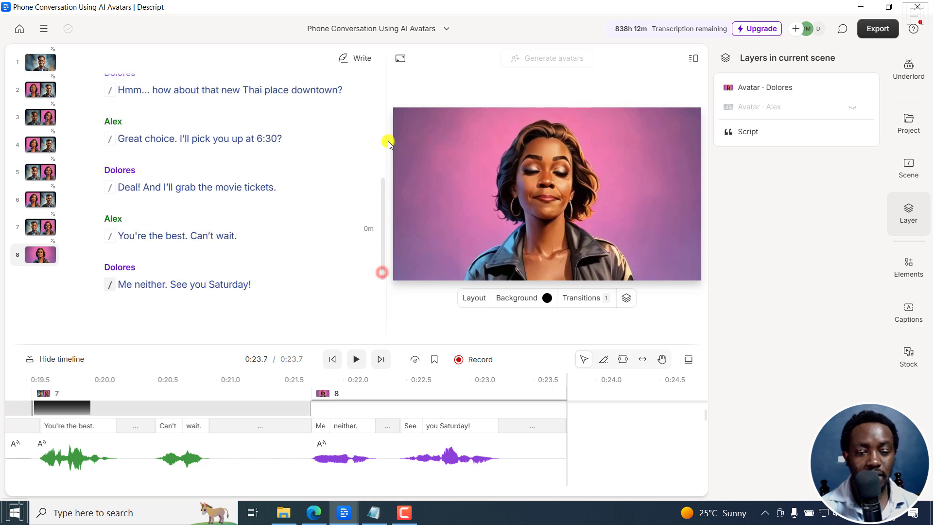
# Step: Play the finished avatar project from the start, then check the untitled project's generation progress
pyautogui.click(113, 202)
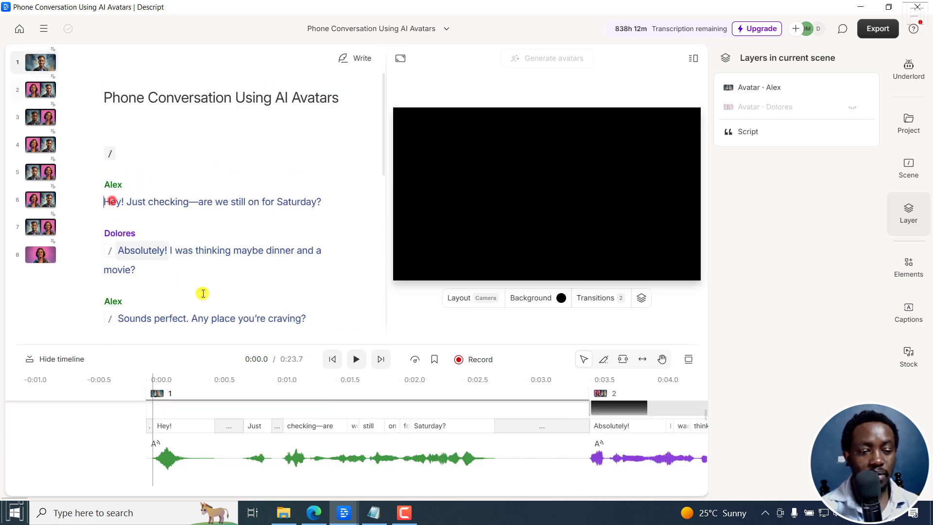
pyautogui.click(356, 359)
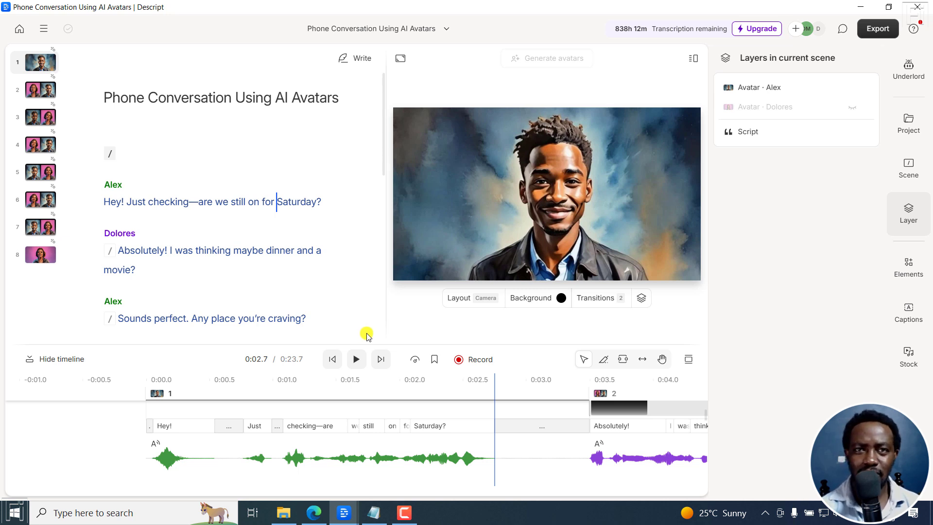
pyautogui.moveTo(314, 512)
pyautogui.moveTo(343, 512)
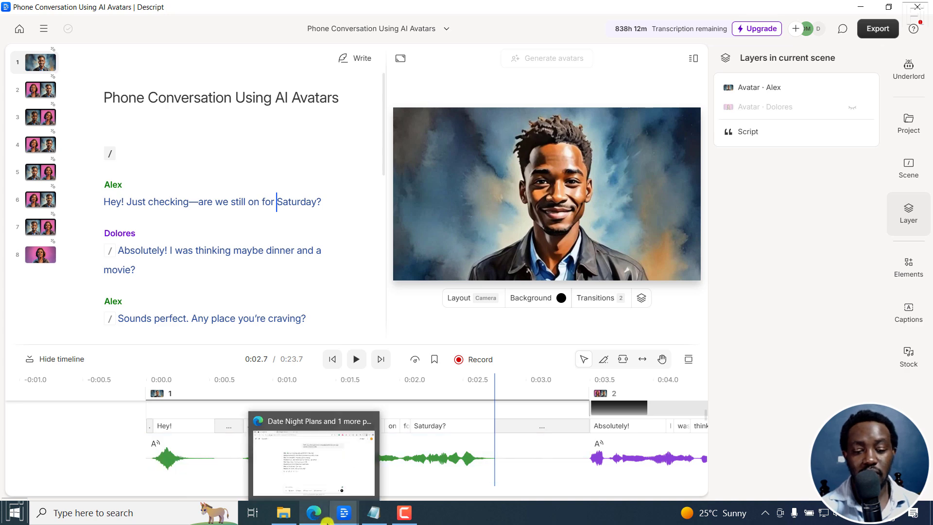
pyautogui.click(388, 440)
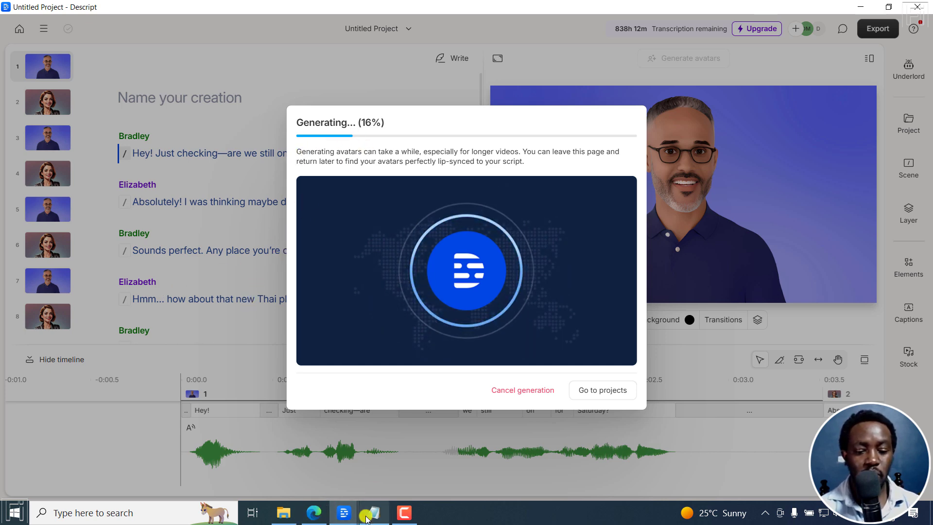
# Step: Switch to Edge and start a new browser tab beside the ChatGPT conversation
pyautogui.click(318, 516)
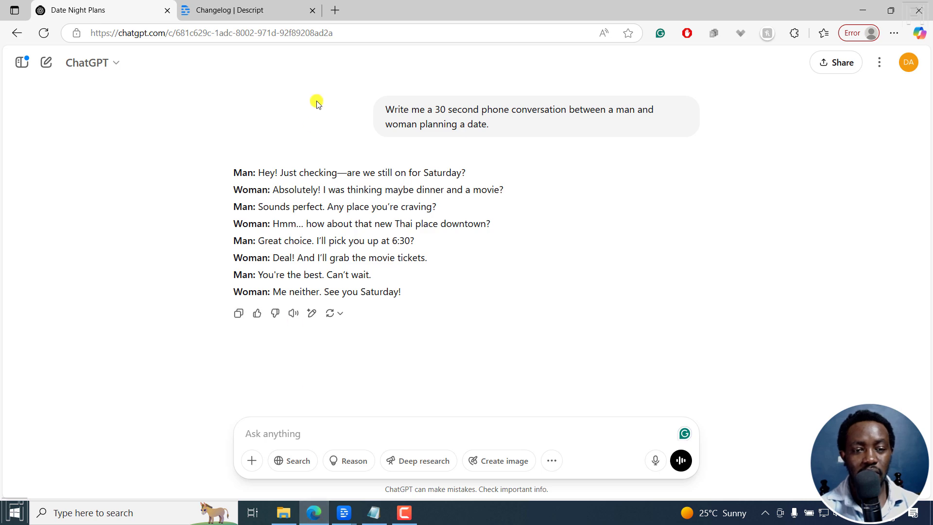
pyautogui.click(333, 11)
pyautogui.write('pricin')
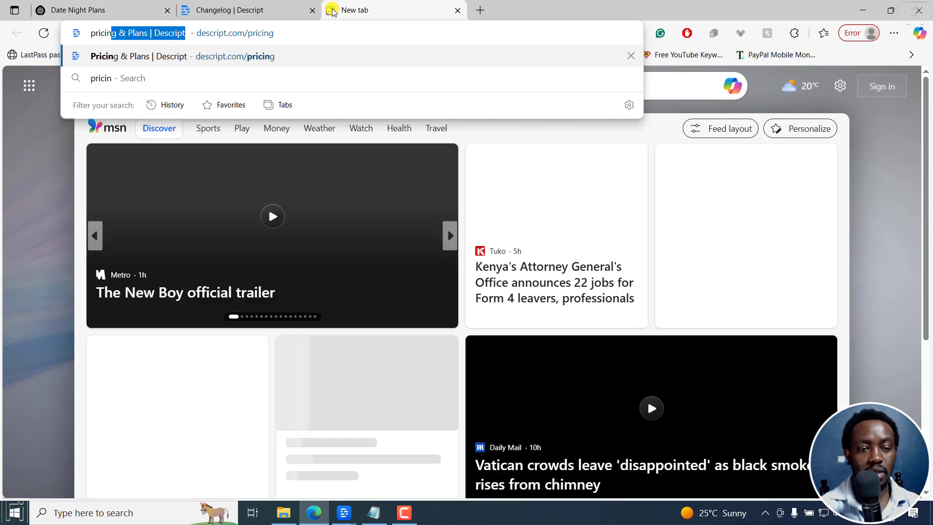
# Step: Load the Descript pricing page and search down to the Avatars comparison table
pyautogui.press('Return')
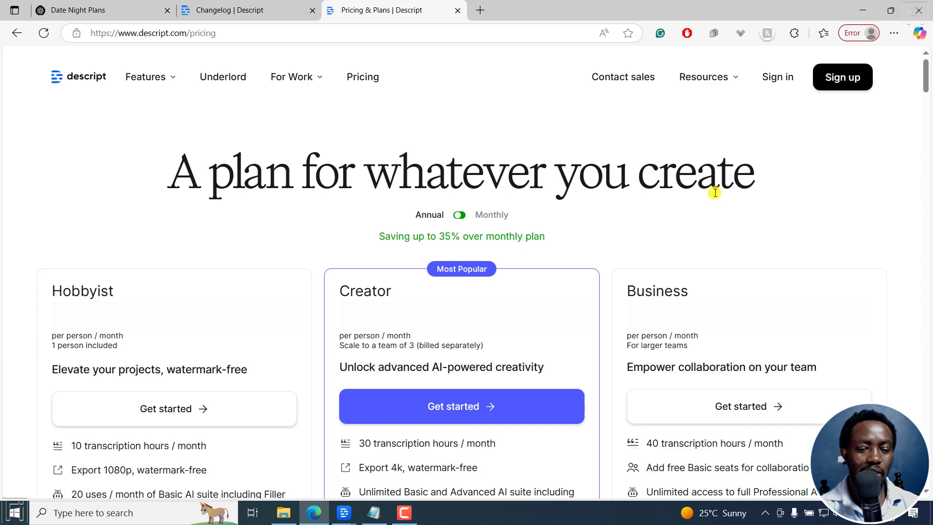
pyautogui.hotkey('ctrl', 'f')
pyautogui.write('av')
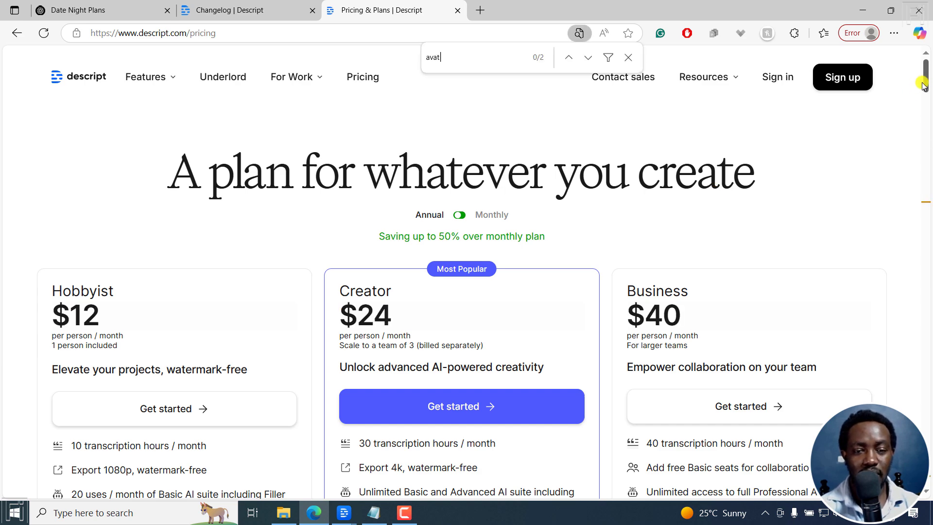
pyautogui.write('ata')
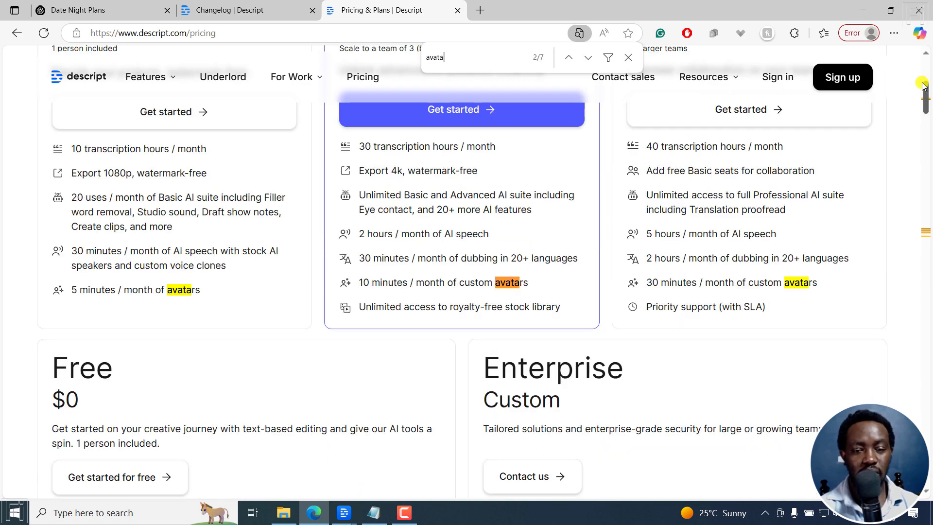
pyautogui.press('Return')
pyautogui.press('Return')
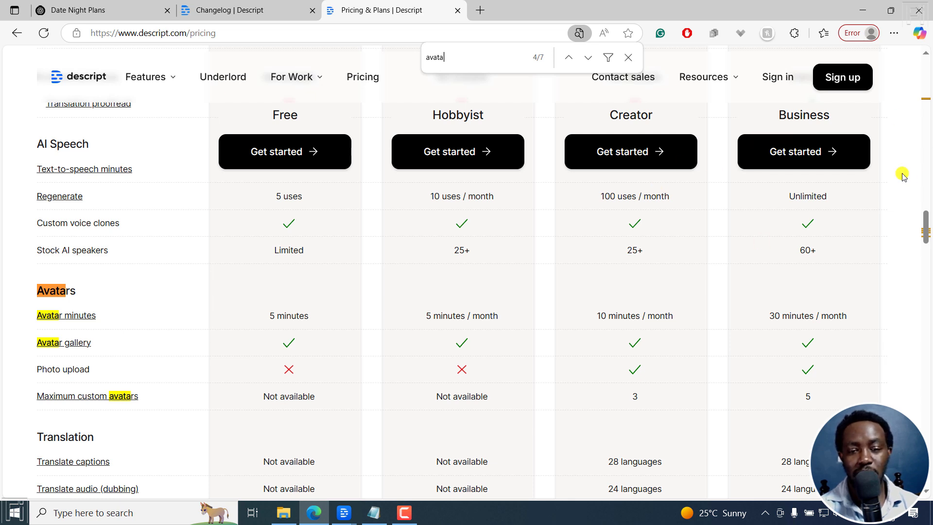
# Step: Highlight the avatar minutes per plan (Creator 10, Business 30, Hobbyist 5, Free 5), then return to the Descript project
pyautogui.moveTo(595, 321); pyautogui.dragTo(693, 315)
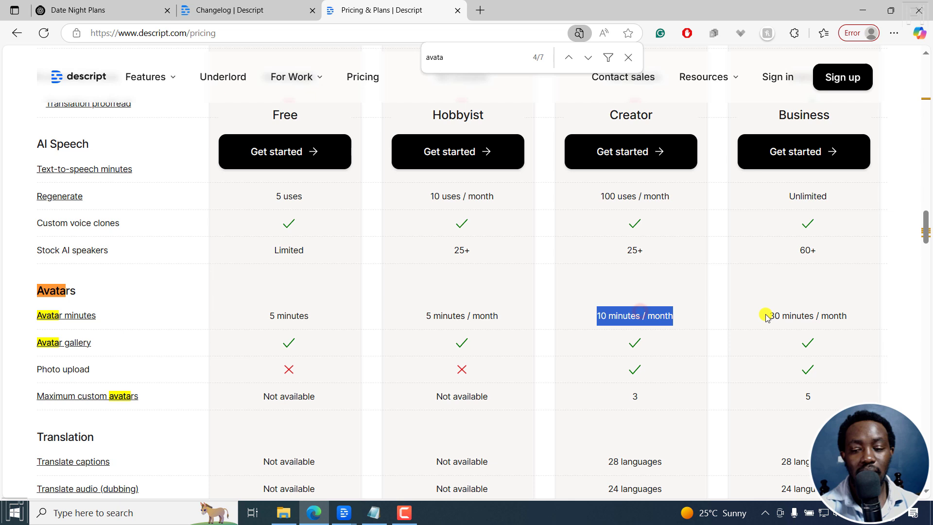
pyautogui.moveTo(768, 318); pyautogui.dragTo(857, 322)
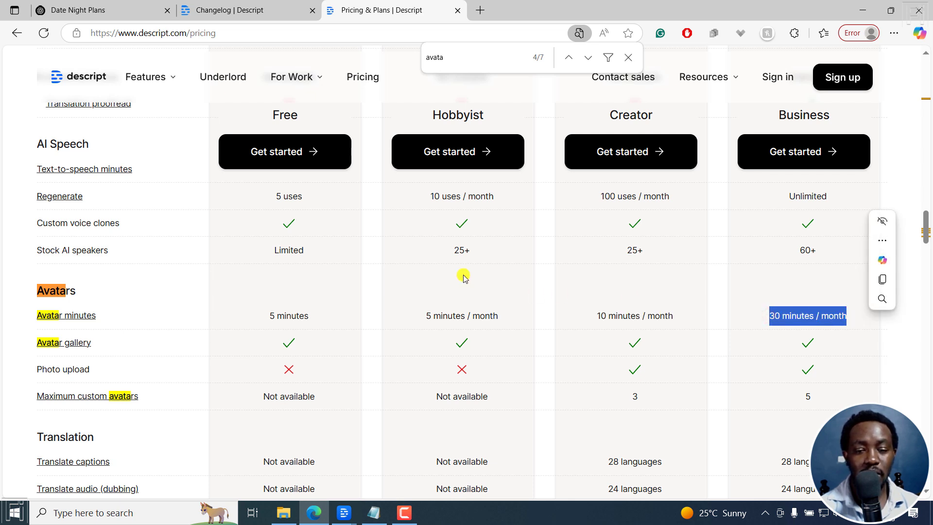
pyautogui.moveTo(425, 317); pyautogui.dragTo(502, 319)
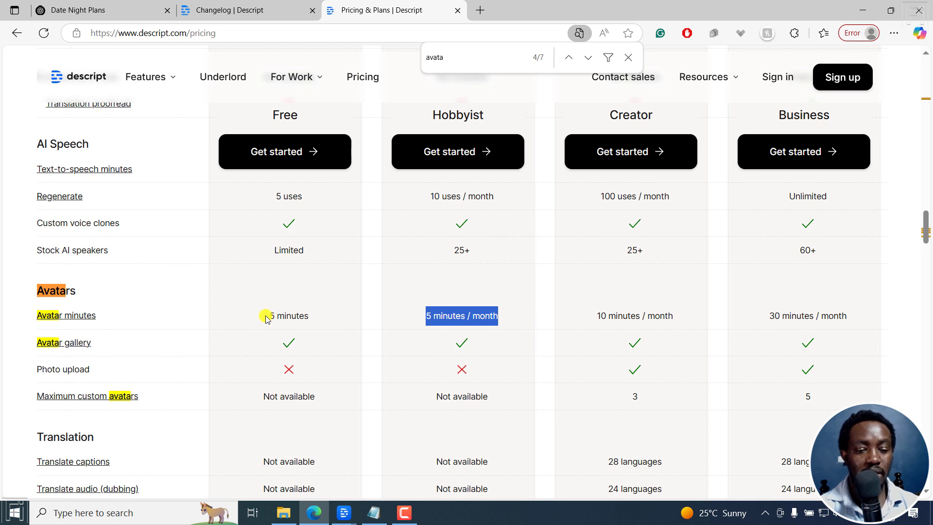
pyautogui.moveTo(267, 315); pyautogui.dragTo(317, 318)
pyautogui.click(341, 330)
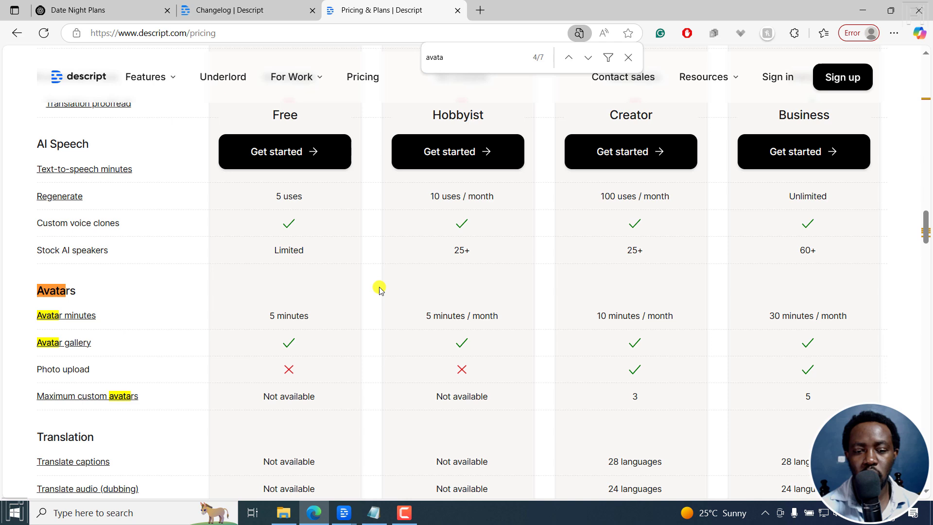
pyautogui.moveTo(343, 513)
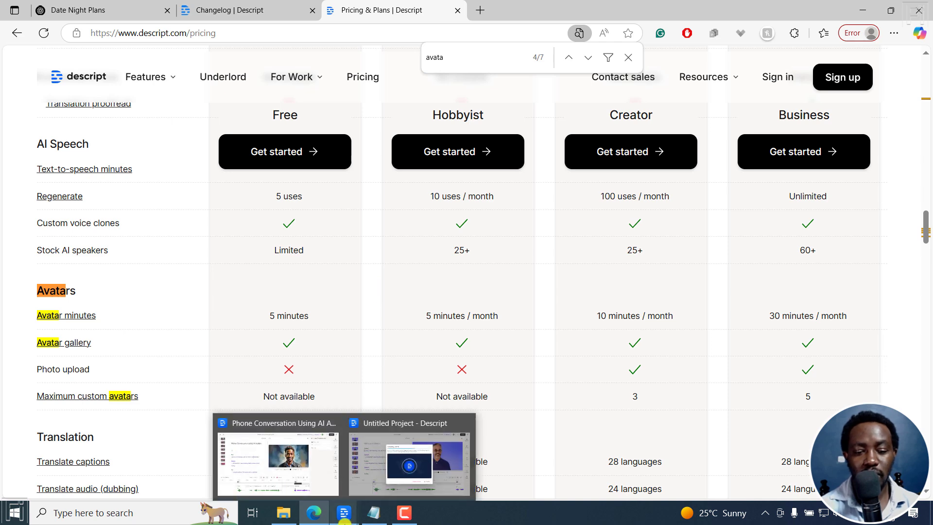
pyautogui.click(397, 443)
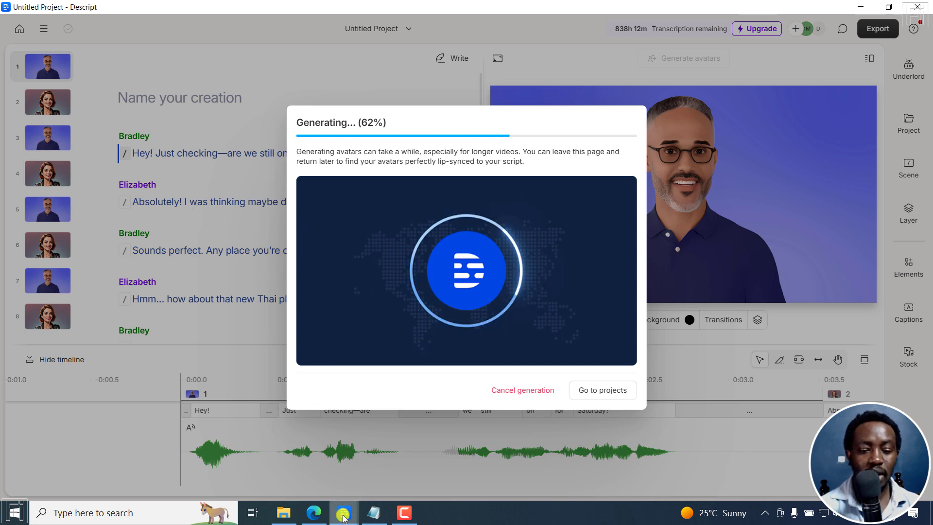
# Step: Return to the Edge pricing page while avatar generation finishes
pyautogui.click(315, 512)
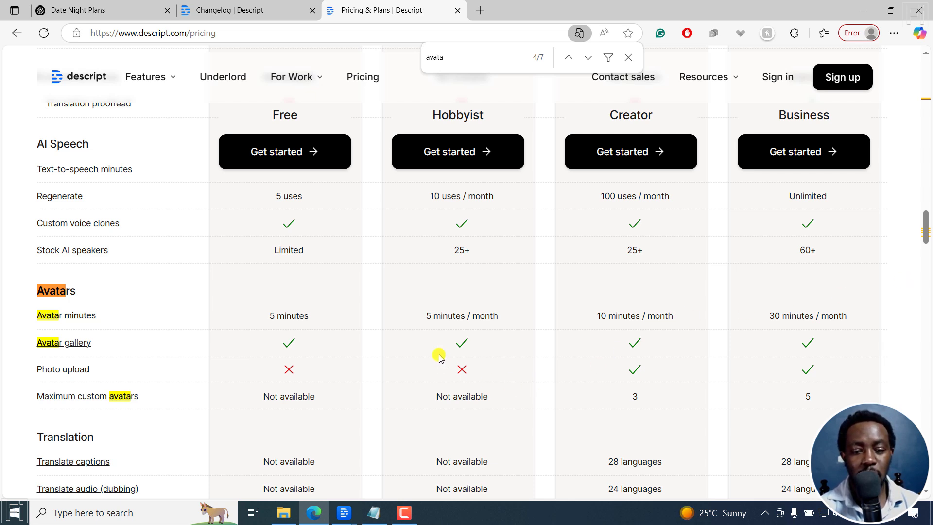
# Step: Bring the Descript project to front, dismiss the avatars-ready notice and play the lip-synced conversation
pyautogui.click(348, 516)
pyautogui.click(388, 479)
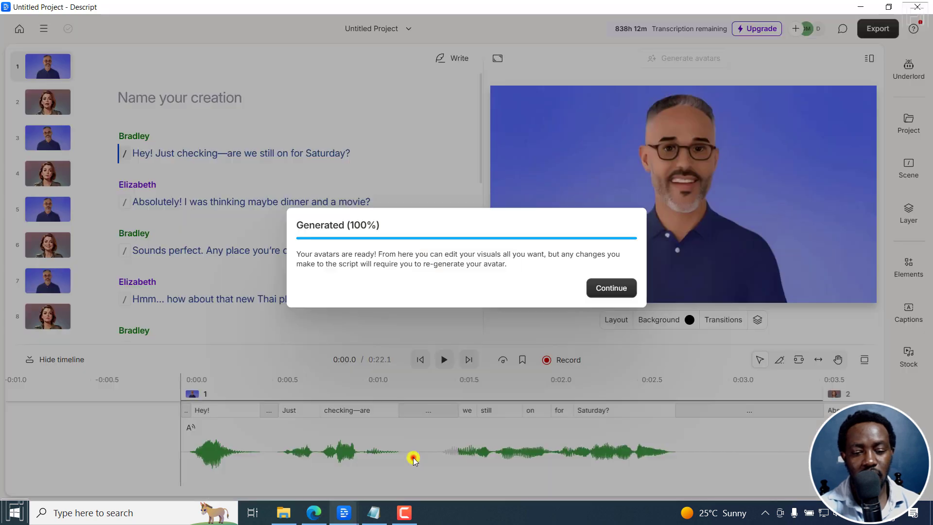
pyautogui.click(598, 290)
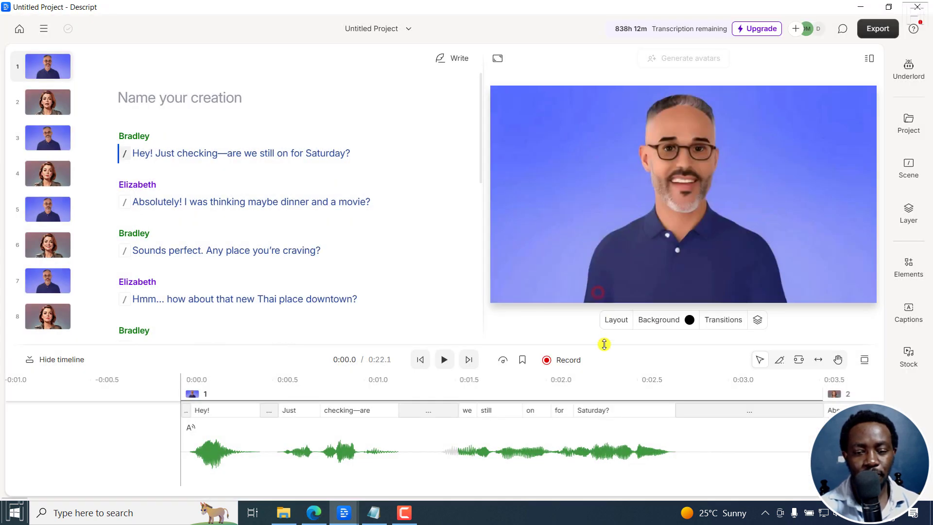
pyautogui.click(444, 360)
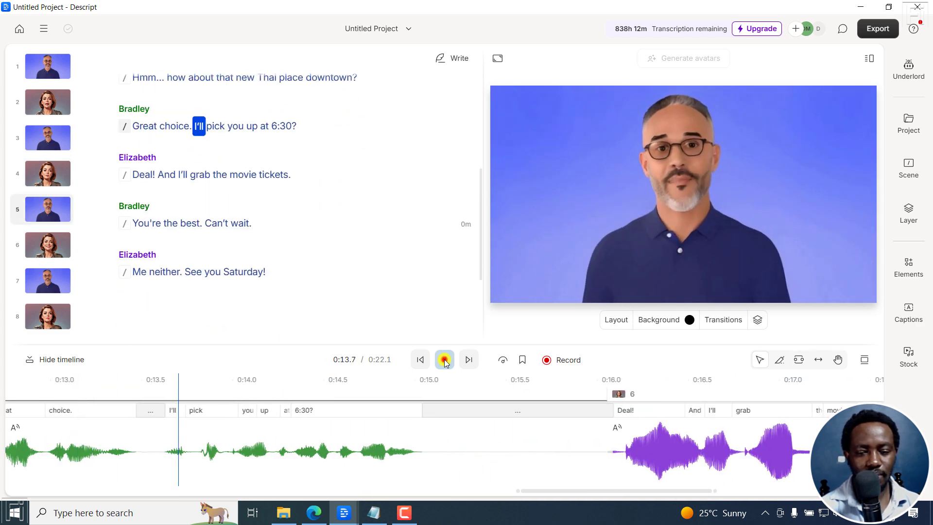
# Step: Stop playback and step back through the scenes to the start of the conversation
pyautogui.click(443, 360)
pyautogui.click(418, 359)
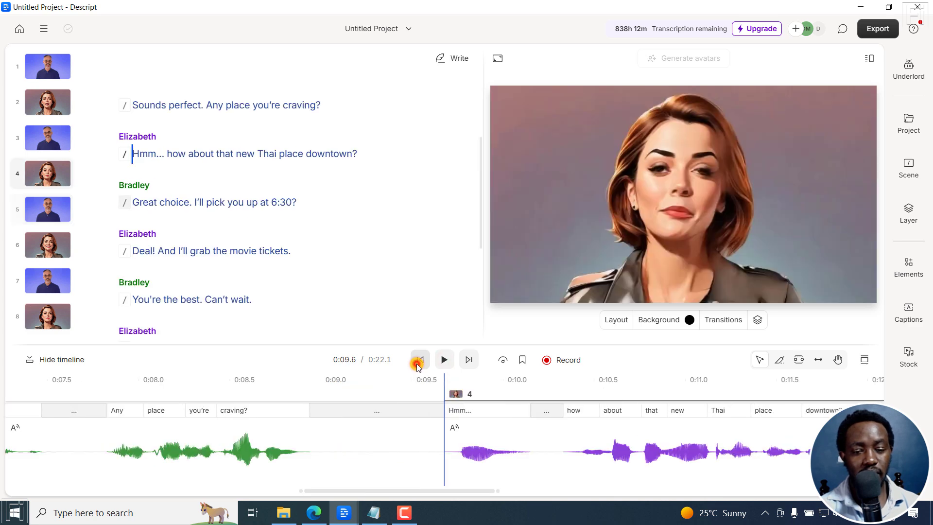
pyautogui.click(418, 359)
pyautogui.click(418, 359)
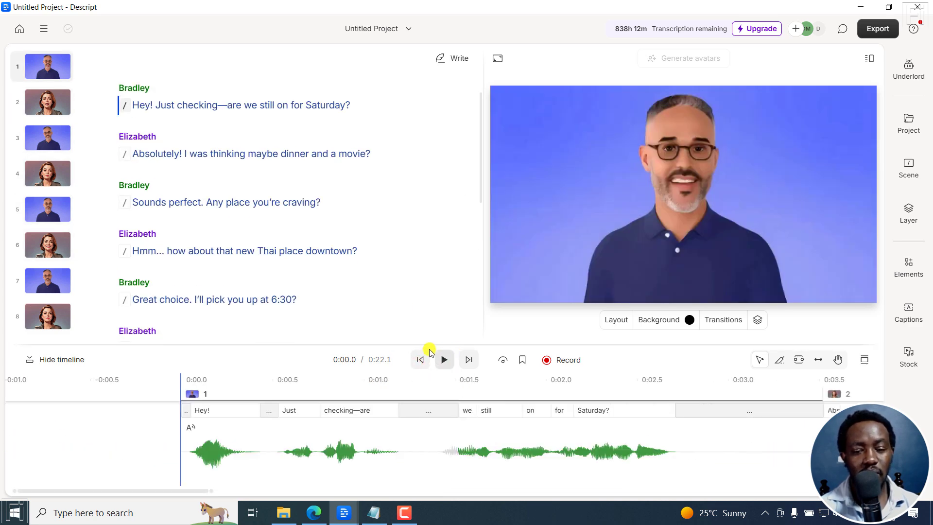
pyautogui.click(421, 356)
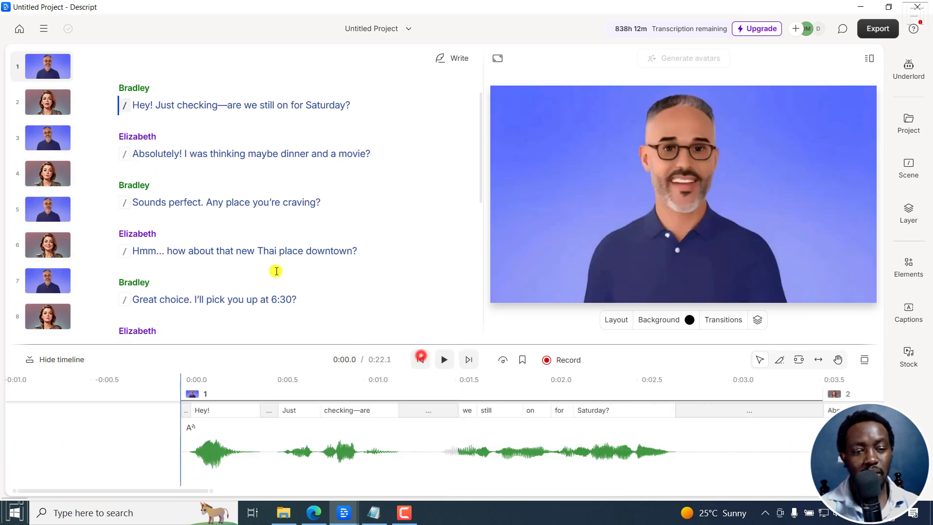
# Step: Give scene 2, Elizabeth's first line, the side-by-side Multicam layout and preview the opening scenes
pyautogui.click(139, 154)
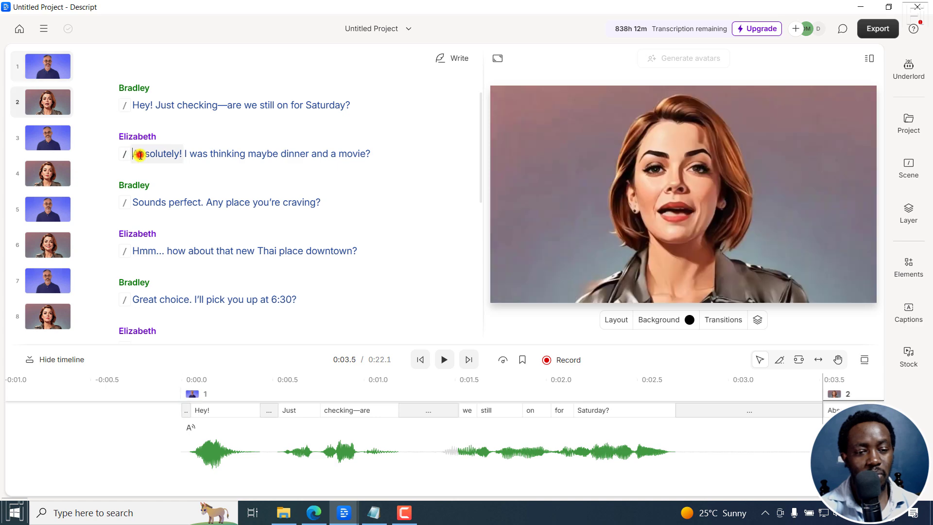
pyautogui.click(614, 319)
pyautogui.click(461, 377)
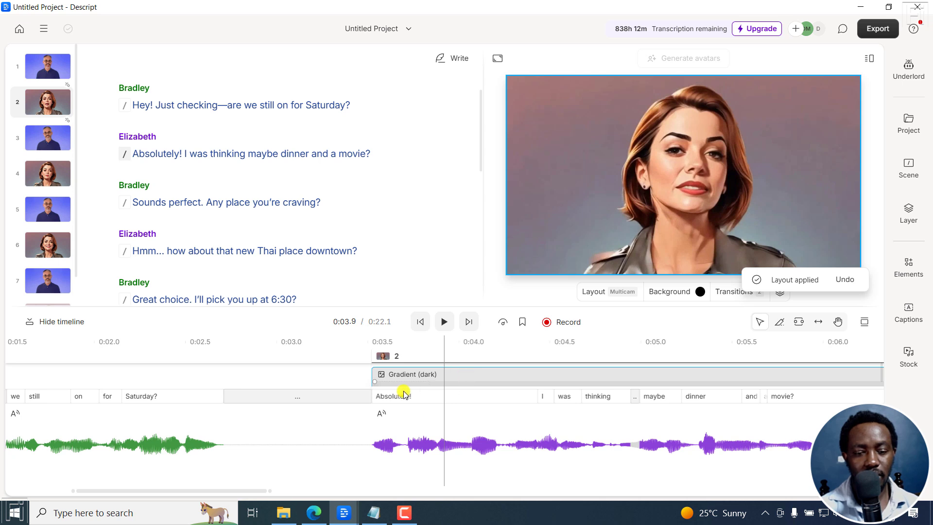
pyautogui.click(481, 312)
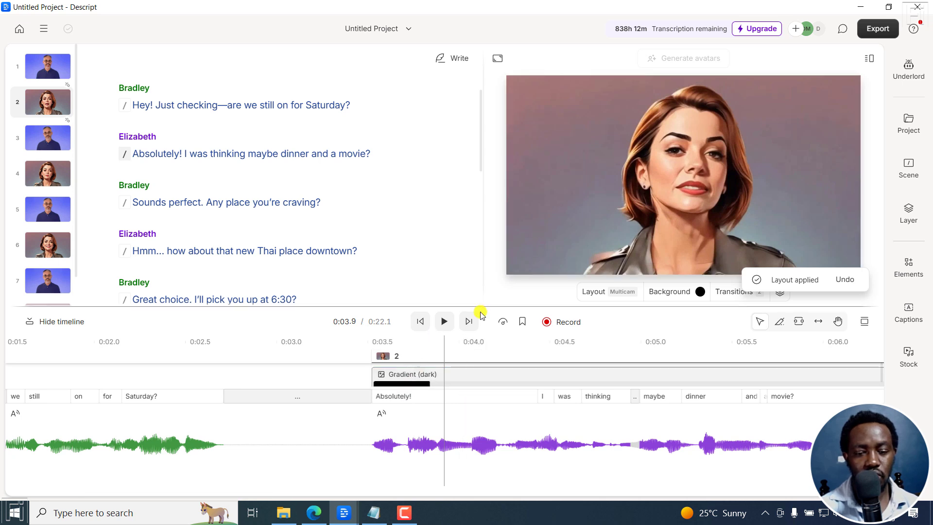
pyautogui.click(420, 322)
pyautogui.press('space')
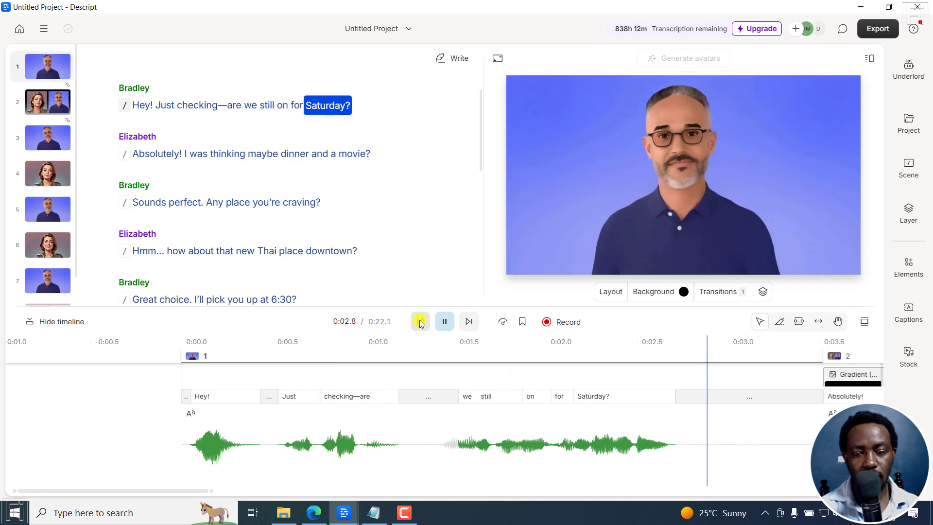
pyautogui.press('space')
pyautogui.press('space')
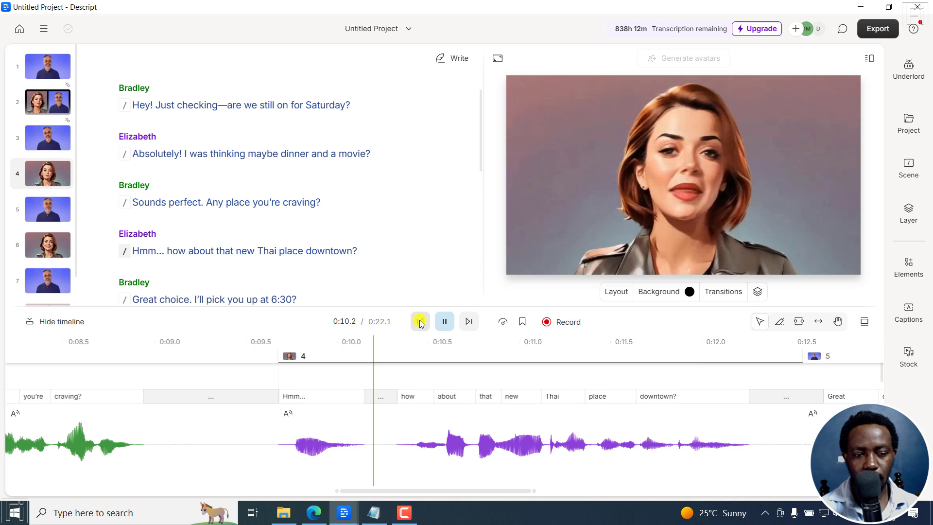
pyautogui.press('space')
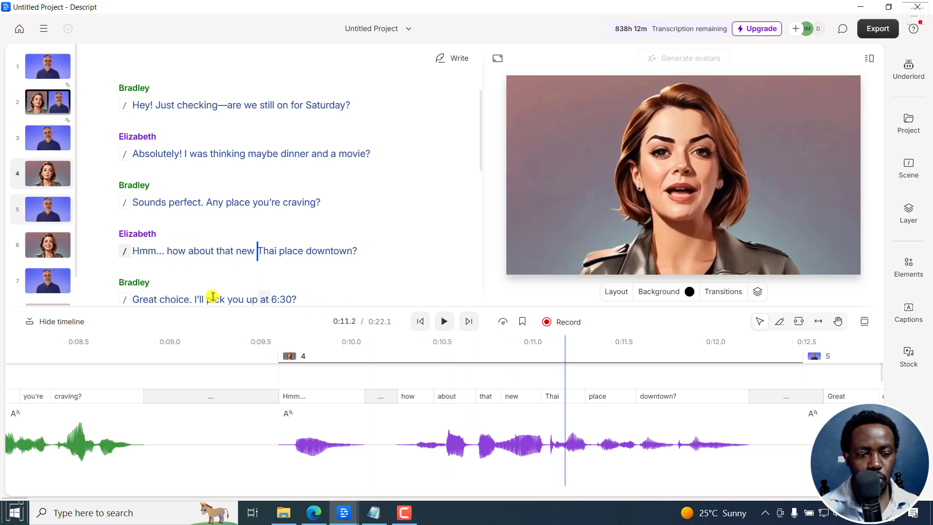
# Step: Give scene 5, Bradley's 'Great choice' line, the Multicam layout and preview from scene 4
pyautogui.click(129, 299)
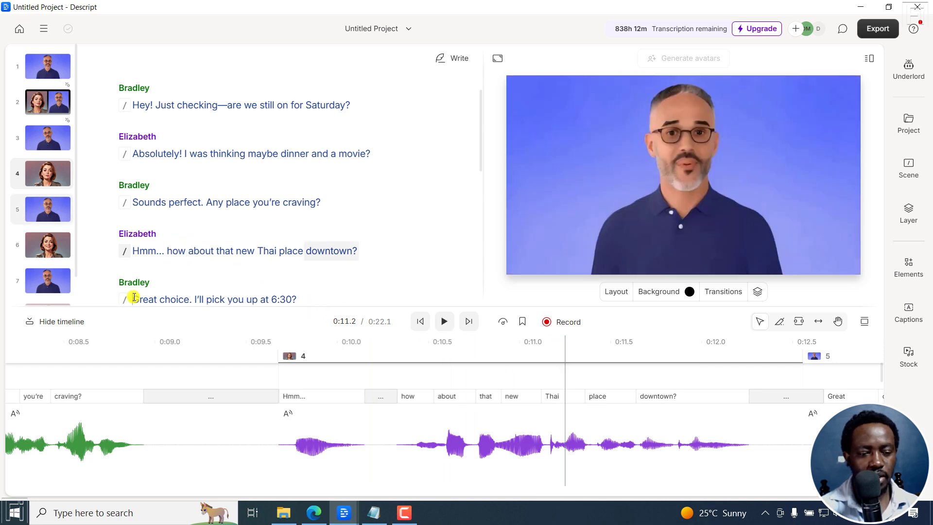
pyautogui.click(599, 292)
pyautogui.click(467, 346)
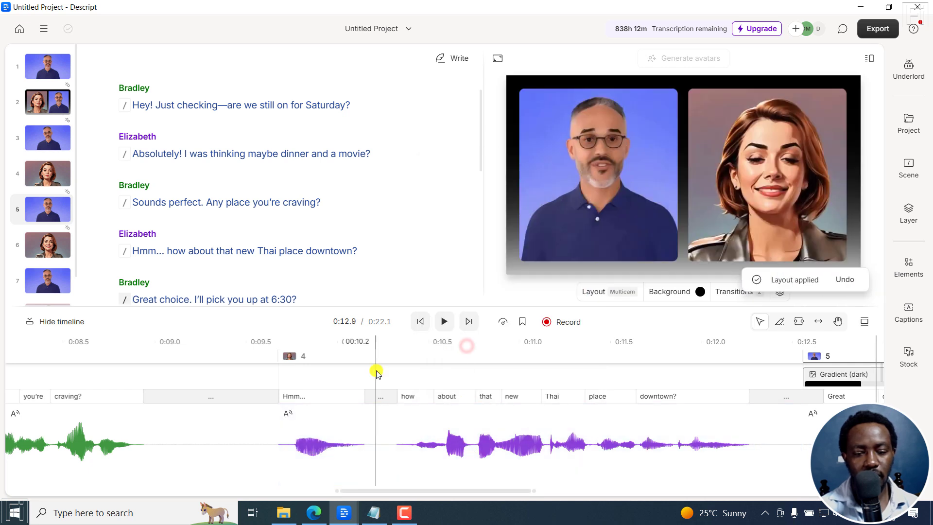
pyautogui.click(285, 340)
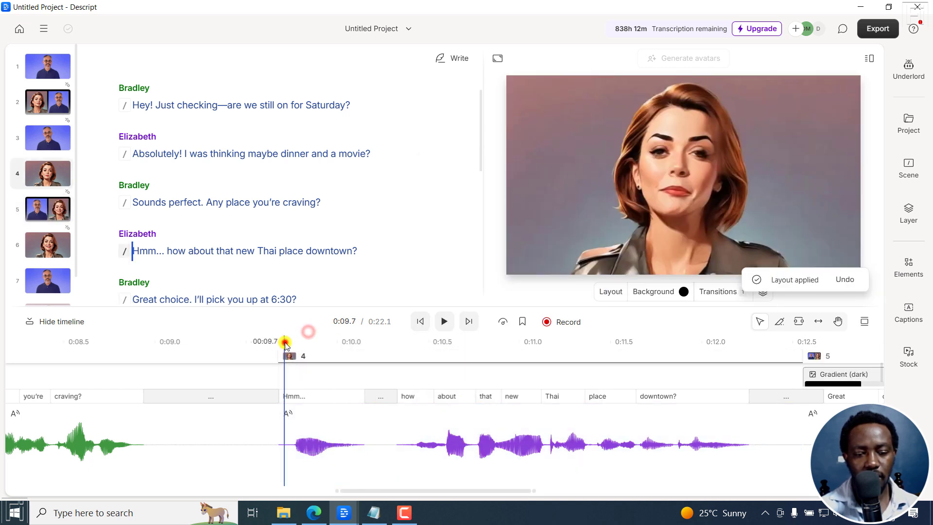
pyautogui.press('space')
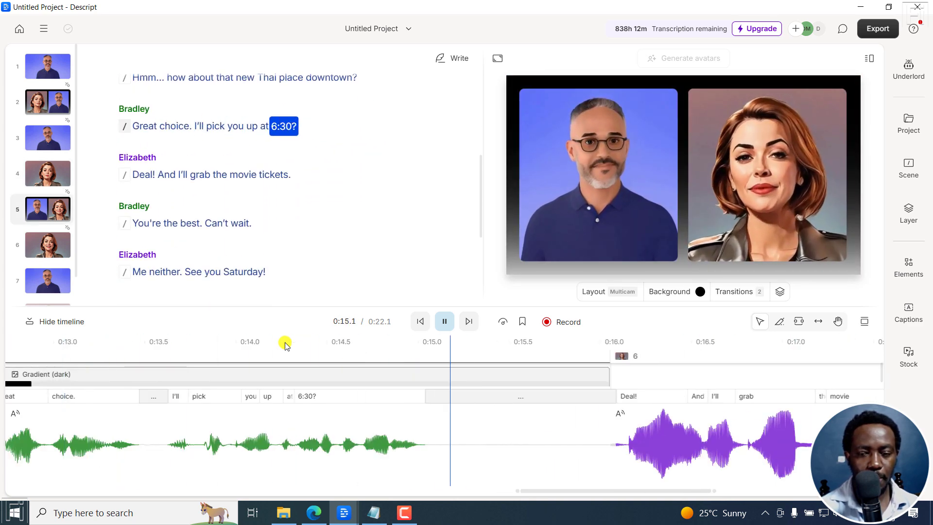
pyautogui.press('space')
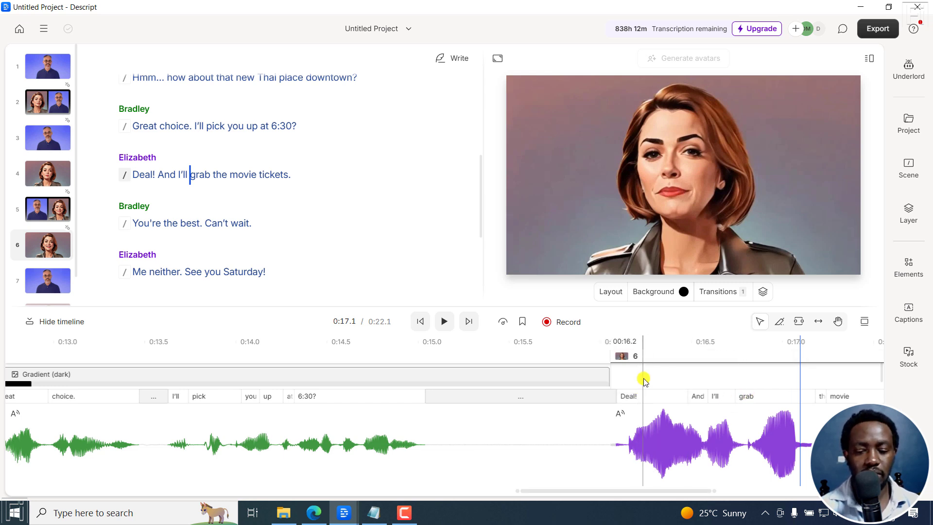
# Step: Apply the Multicam layout to scene 6 and scrub the playhead to check the result
pyautogui.click(610, 291)
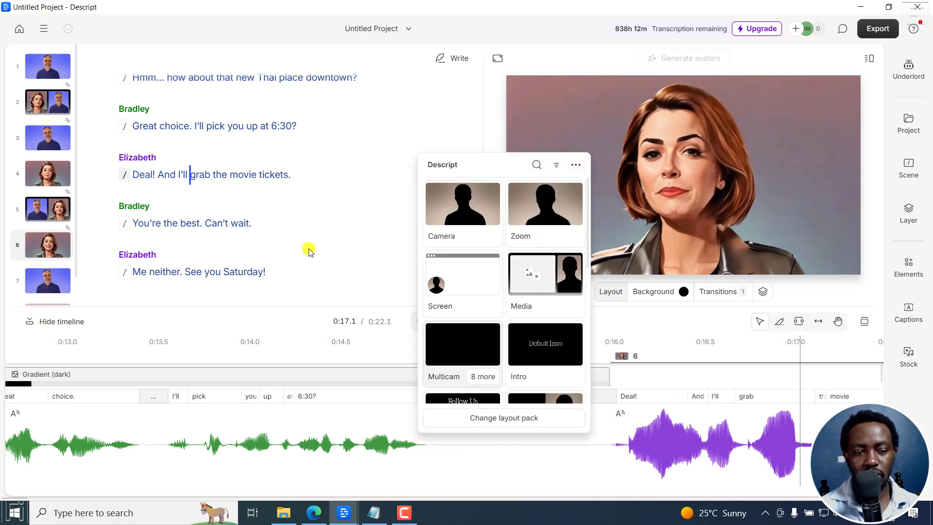
pyautogui.click(466, 351)
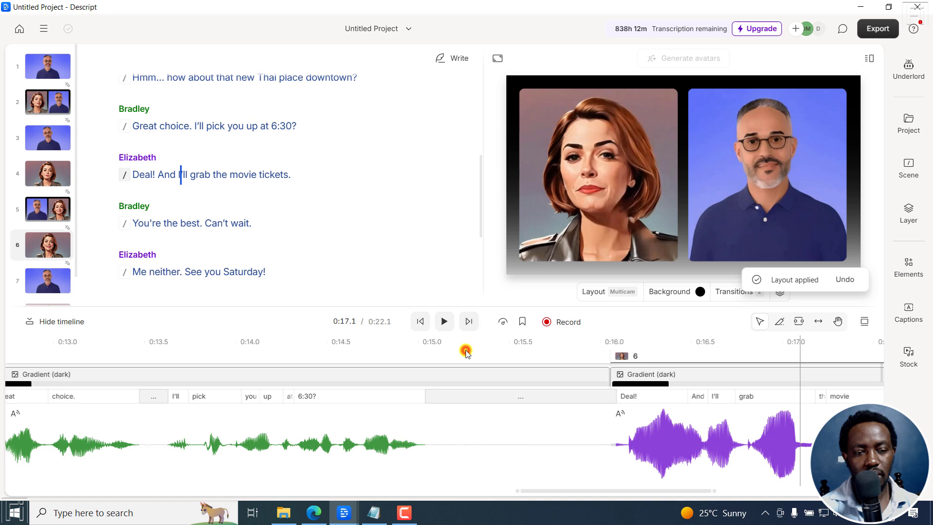
pyautogui.moveTo(490, 368); pyautogui.dragTo(567, 353)
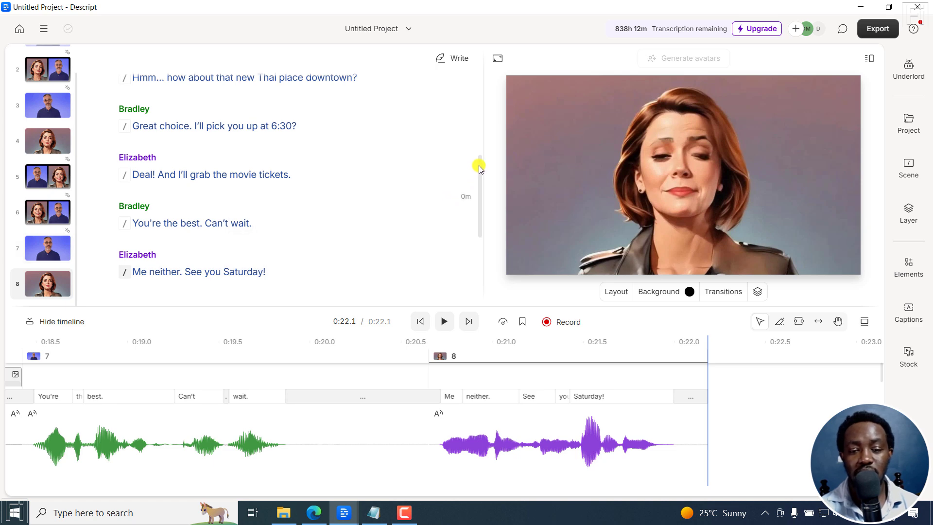
pyautogui.moveTo(479, 168); pyautogui.dragTo(483, 56)
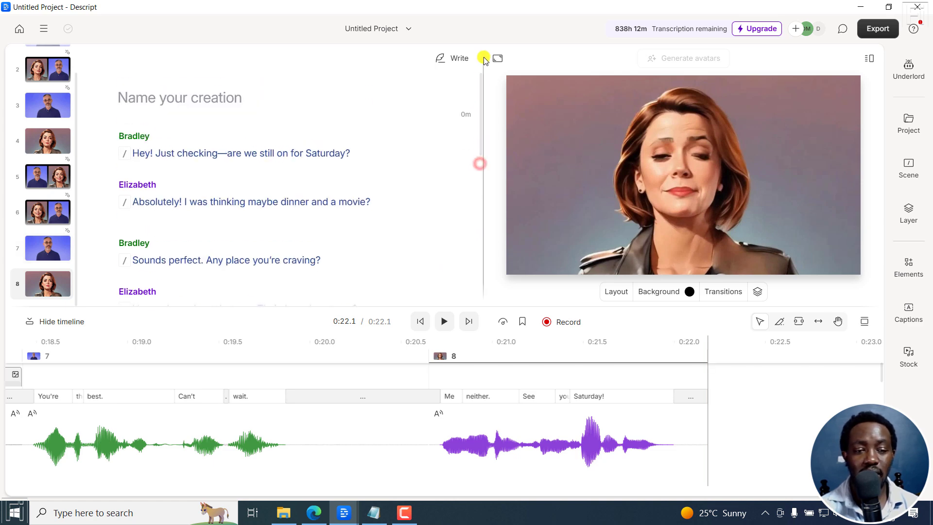
pyautogui.click(221, 159)
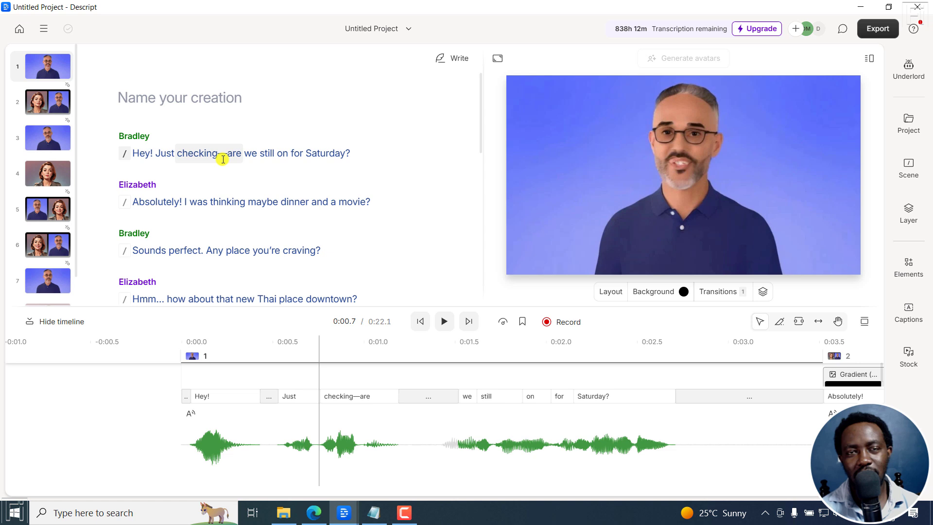